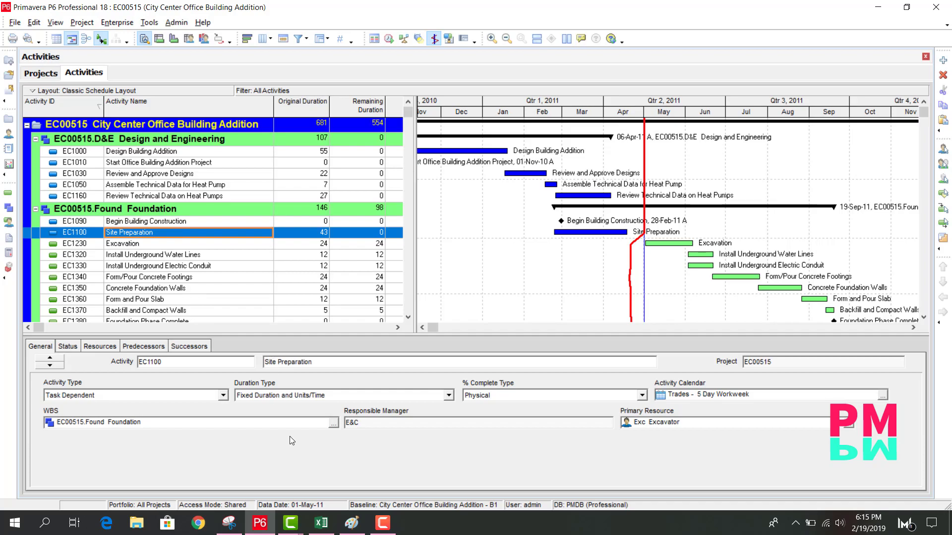
Step: Switch to Excel and add a blank worksheet to the P6 to MS Excel workbook
left_click(321, 522)
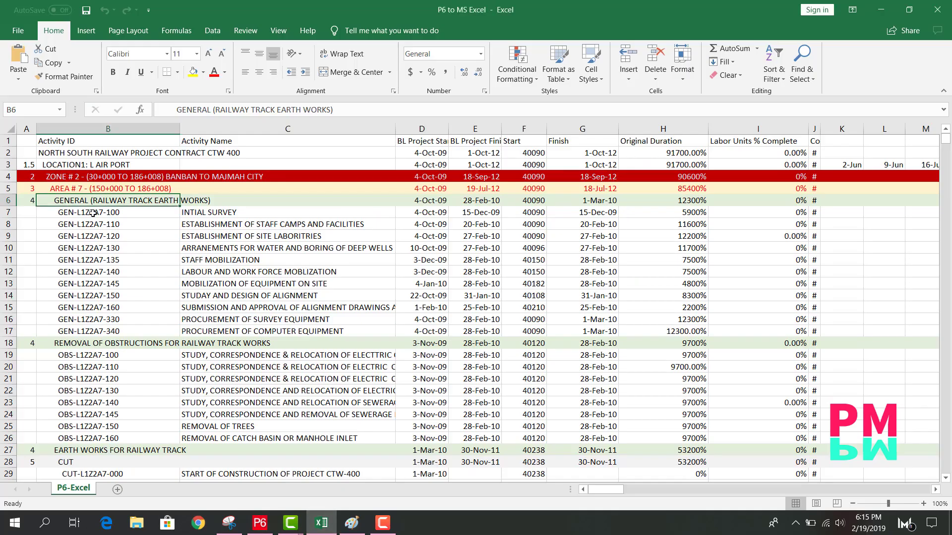
left_click(117, 490)
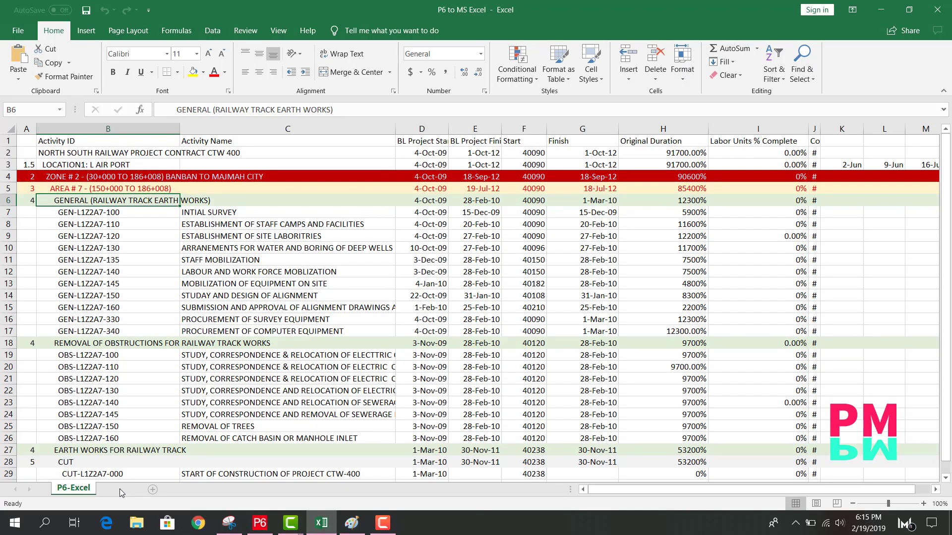
Step: Copy all rows of the City Center Office Building Addition schedule from Primavera P6 and paste them into cell A1 of the new Excel sheet
left_click(260, 523)
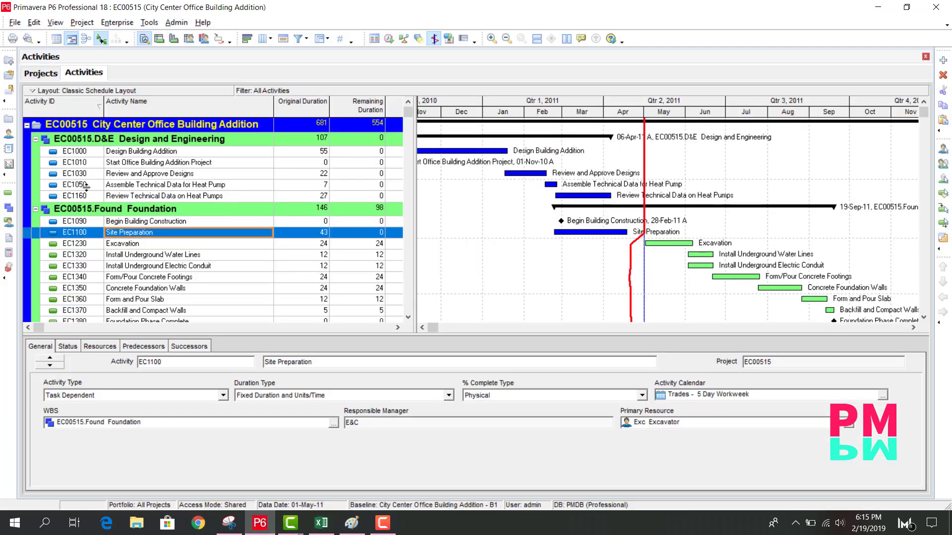
left_click(85, 151)
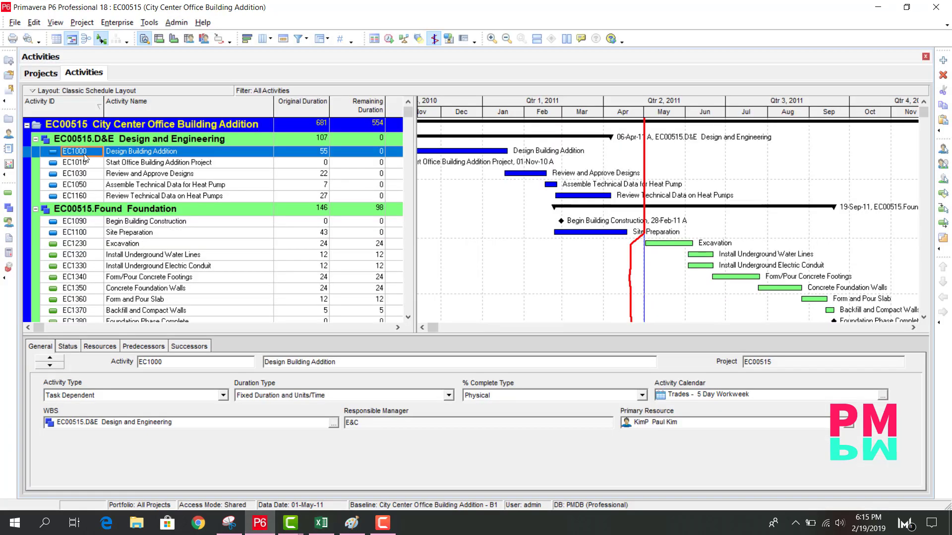
key("ctrl+a")
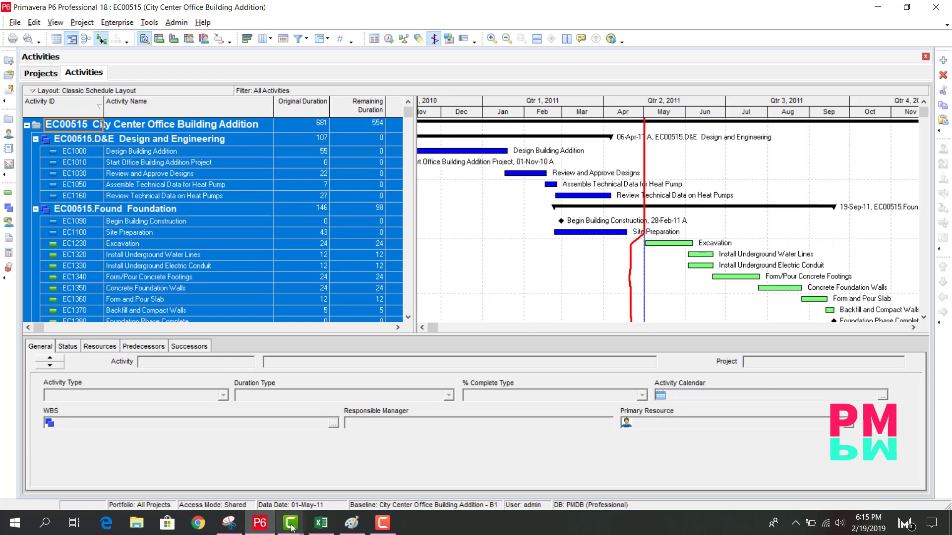
left_click(311, 525)
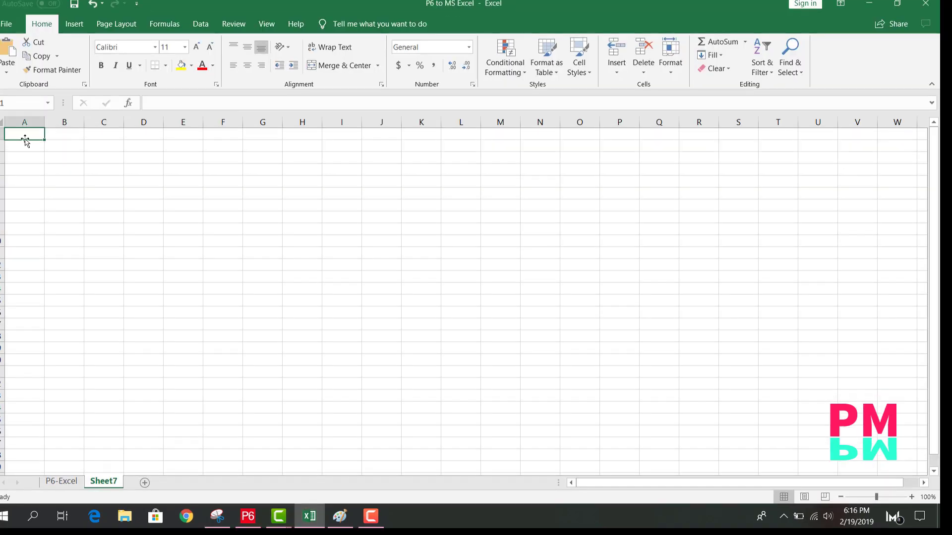
key("ctrl+v")
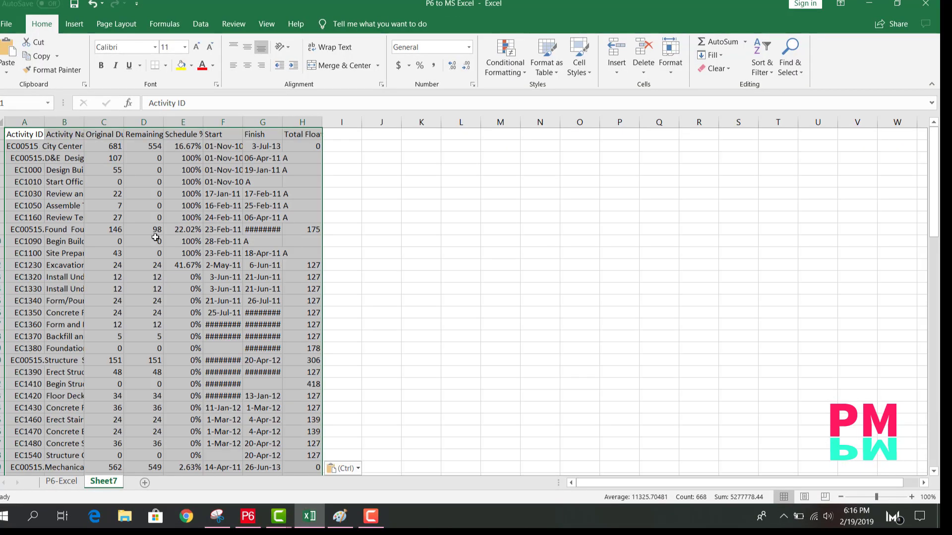
Step: Widen the Activity ID and Activity Name columns so that their entries are readable
double_click(48, 121)
left_click_drag(233, 122, 233, 122)
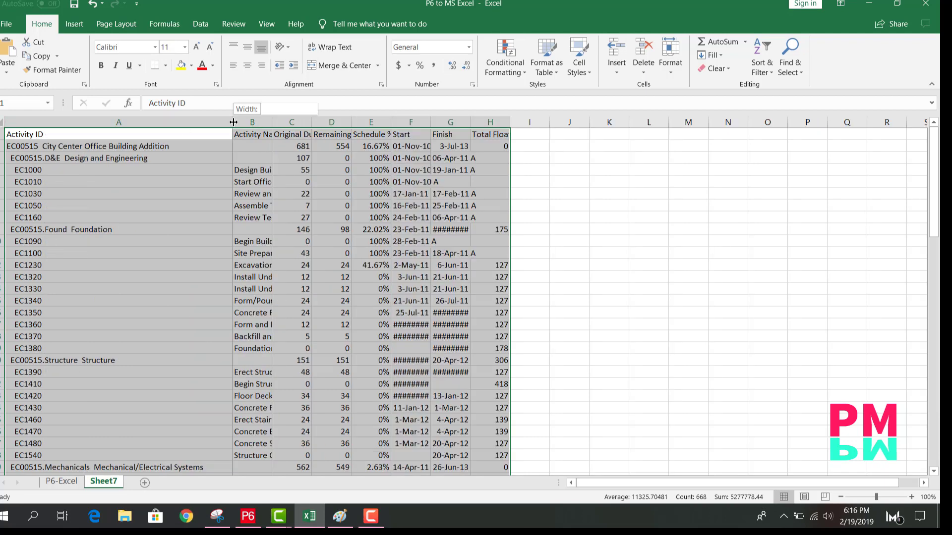
left_click(219, 180)
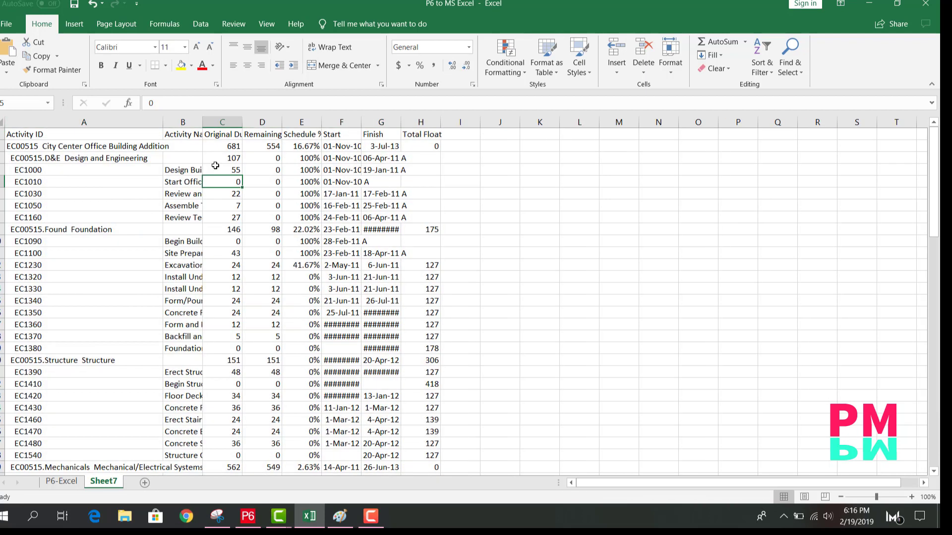
left_click_drag(203, 127, 307, 128)
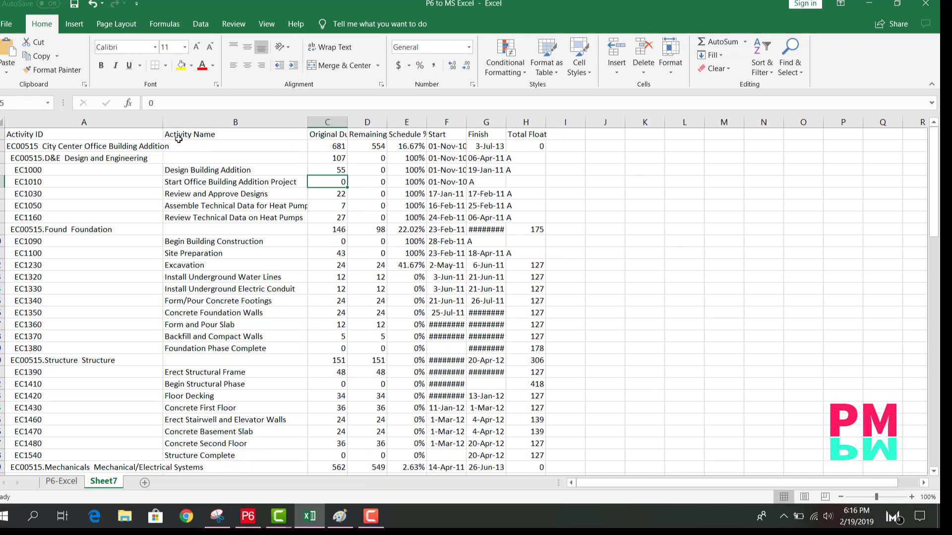
left_click_drag(161, 122, 136, 123)
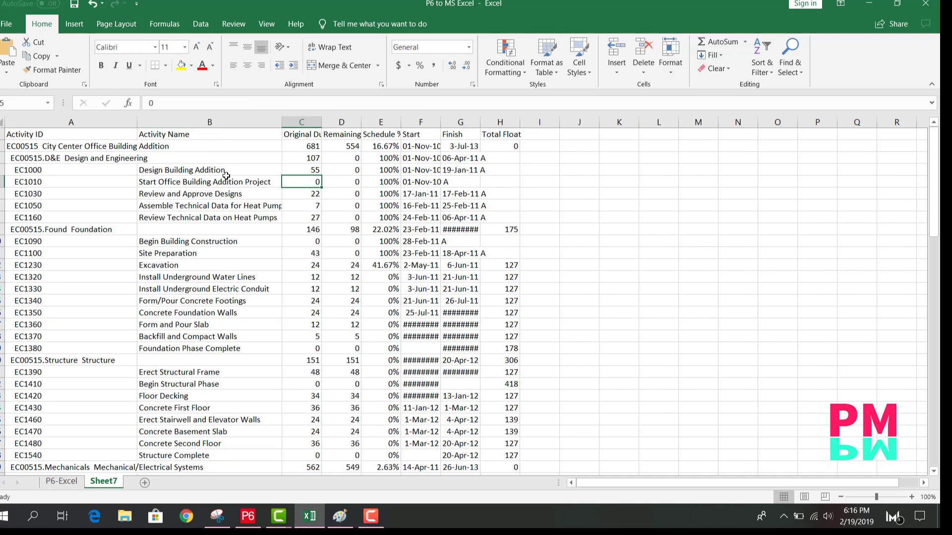
left_click(221, 182)
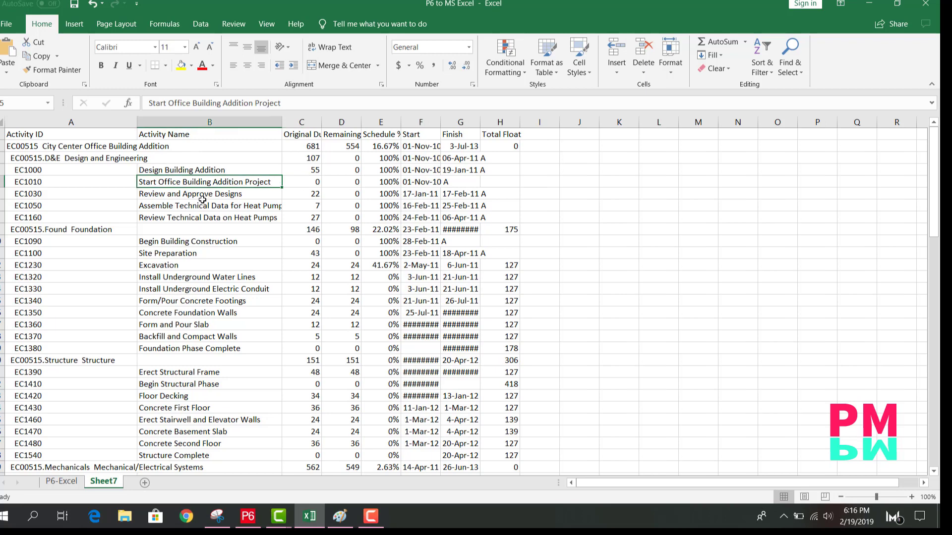
Step: Insert an empty column before the Activity ID column
left_click(79, 123)
right_click(79, 123)
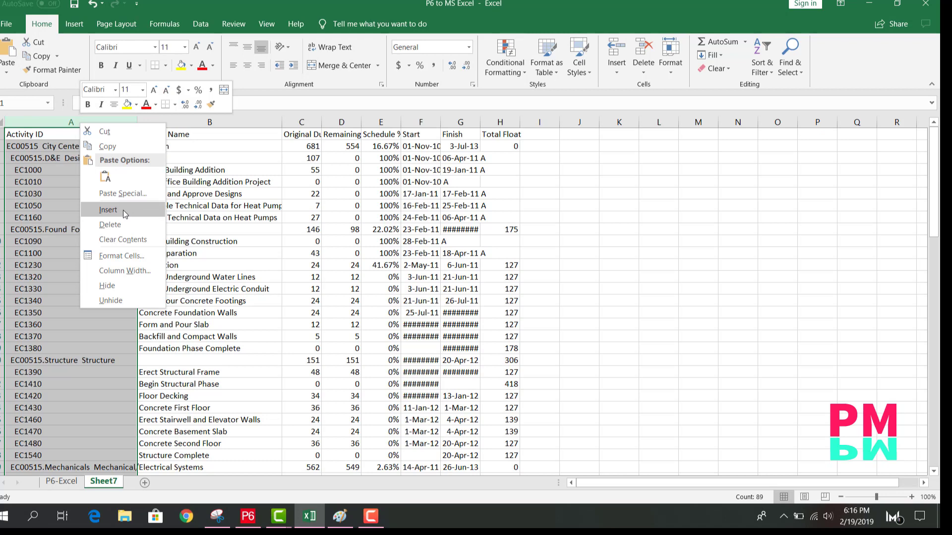
left_click(109, 210)
left_click(233, 217)
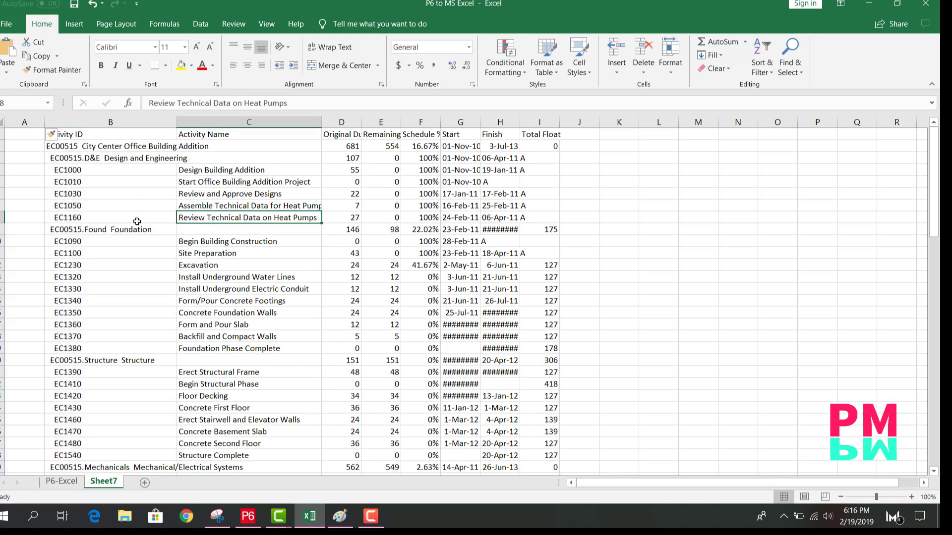
Step: Examine the leading-space indentation of the WBS headings, such as Foundation and Structure, in the Activity ID column
left_click(50, 230)
left_click(106, 288)
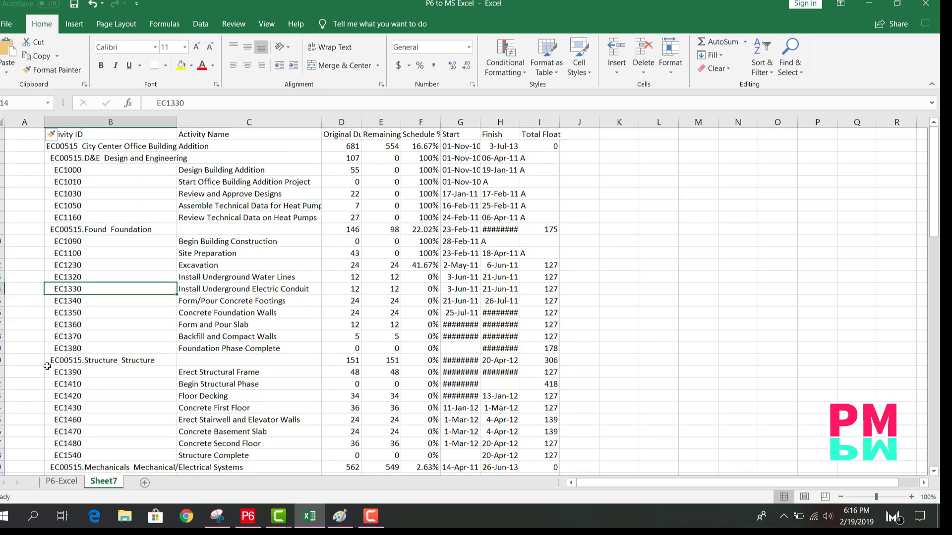
scroll(45, 363, "down", 1)
double_click(51, 324)
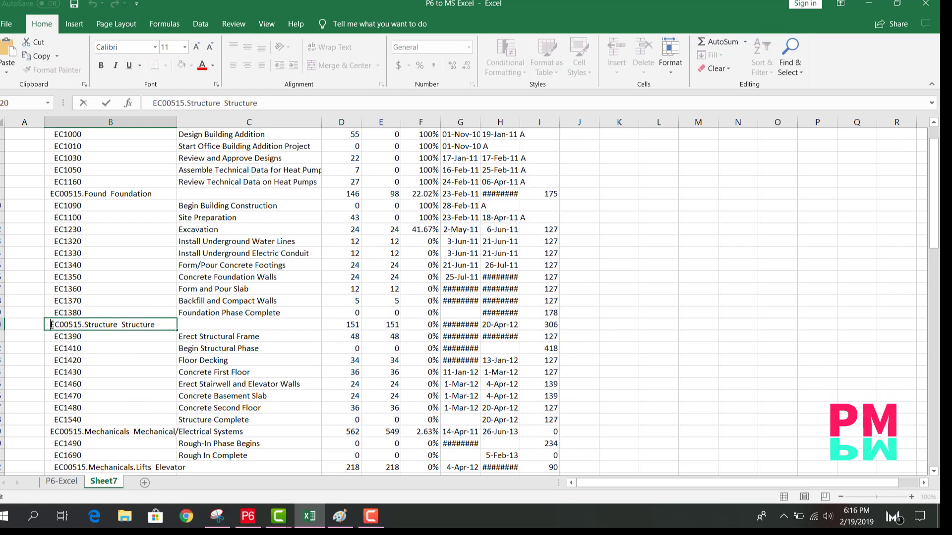
left_click(62, 383)
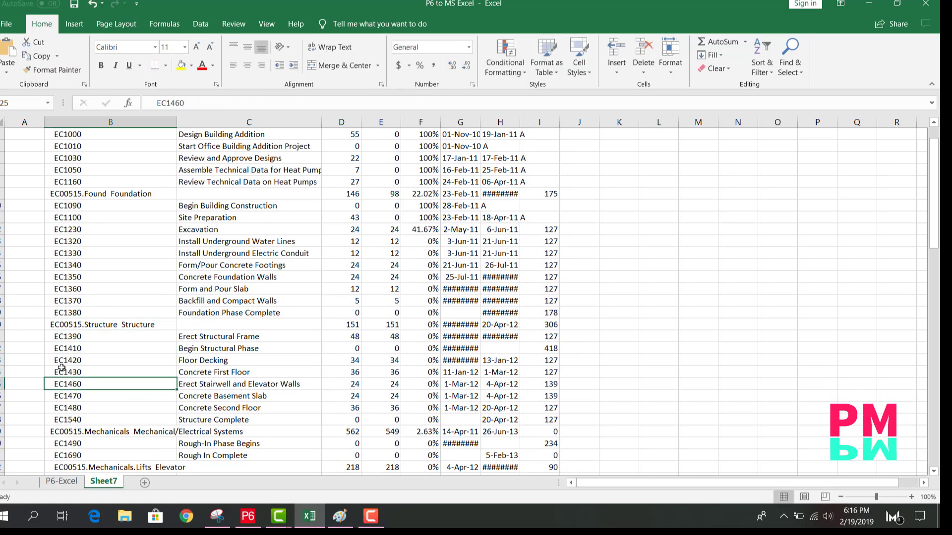
left_click(52, 325)
scroll(53, 312, "up", 1)
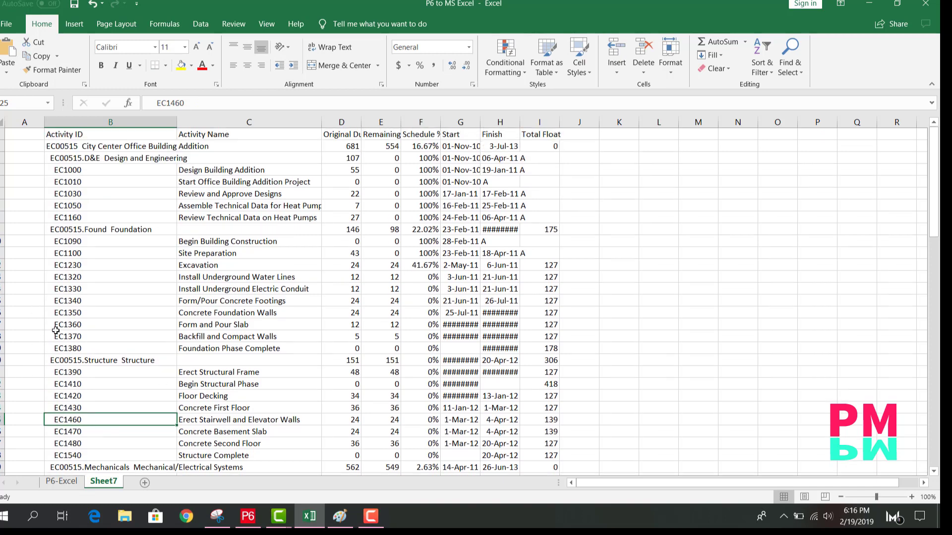
double_click(52, 228)
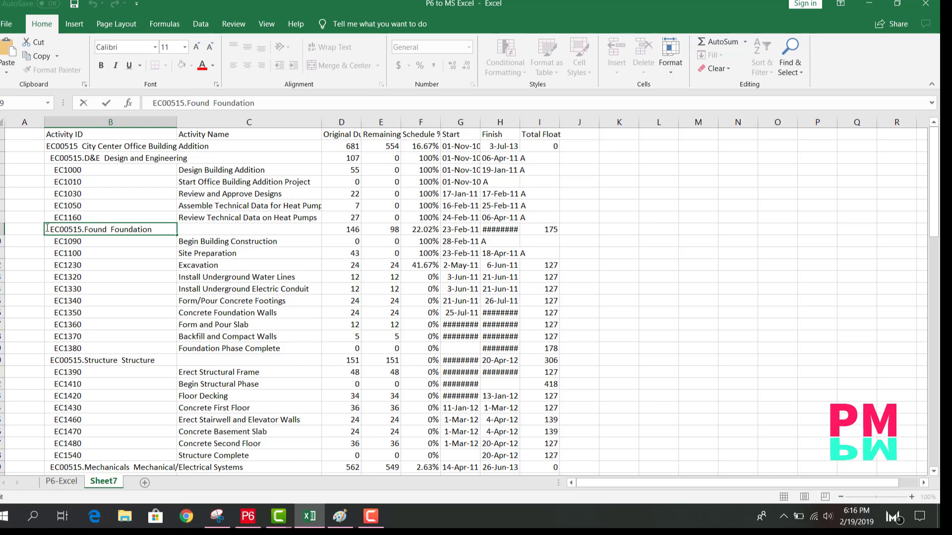
left_click(82, 279)
double_click(53, 229)
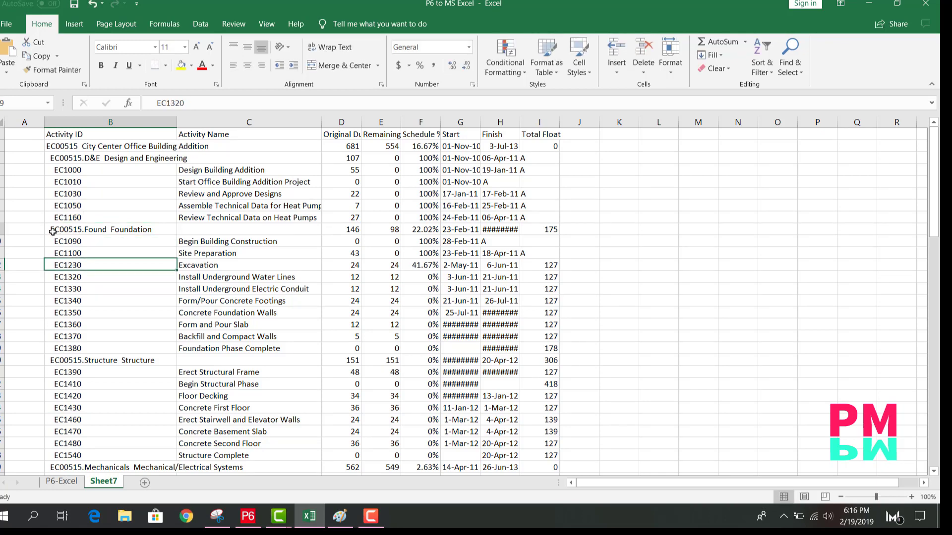
left_click(96, 286)
left_click(52, 231)
left_click(88, 299)
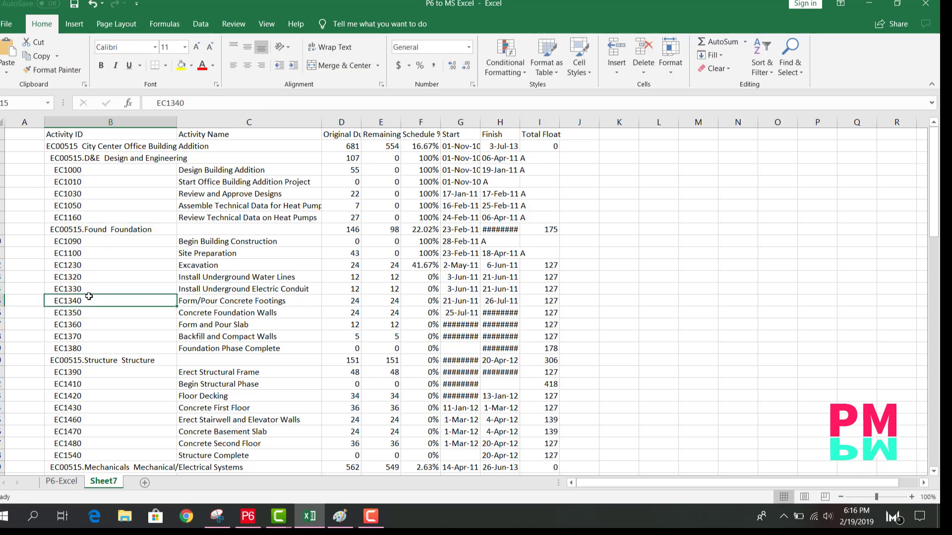
Step: Compare the Activity Name cells of the WBS heading rows with those of the individual activity rows
left_click(235, 147)
left_click(275, 256)
left_click(124, 164)
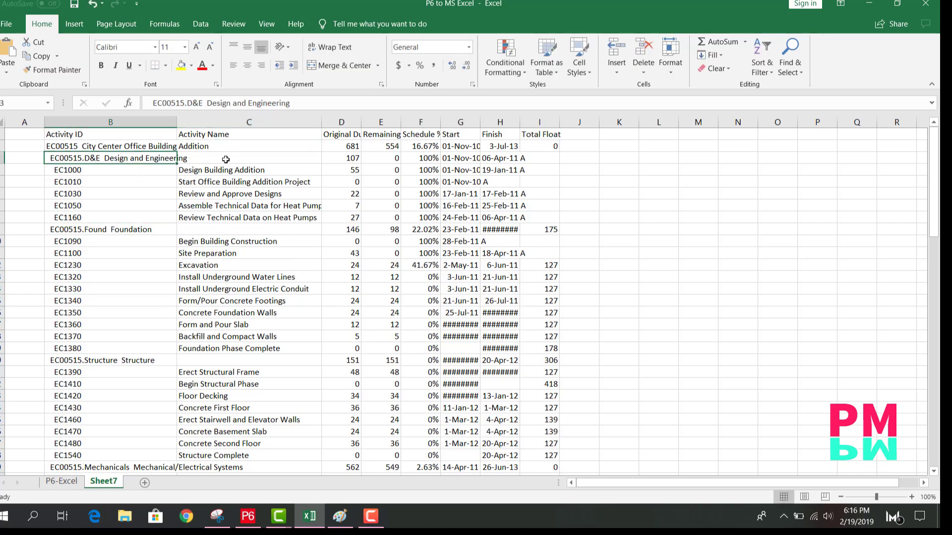
left_click(225, 158)
left_click(213, 229)
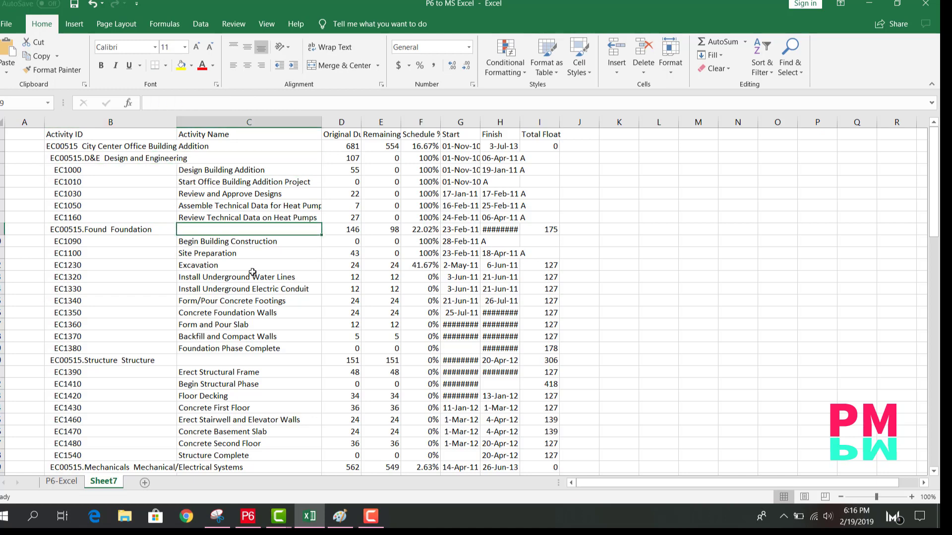
left_click(222, 360)
scroll(238, 392, "down", 2)
left_click_drag(101, 300, 104, 389)
left_click(229, 392)
left_click(216, 298)
left_click_drag(216, 298, 218, 380)
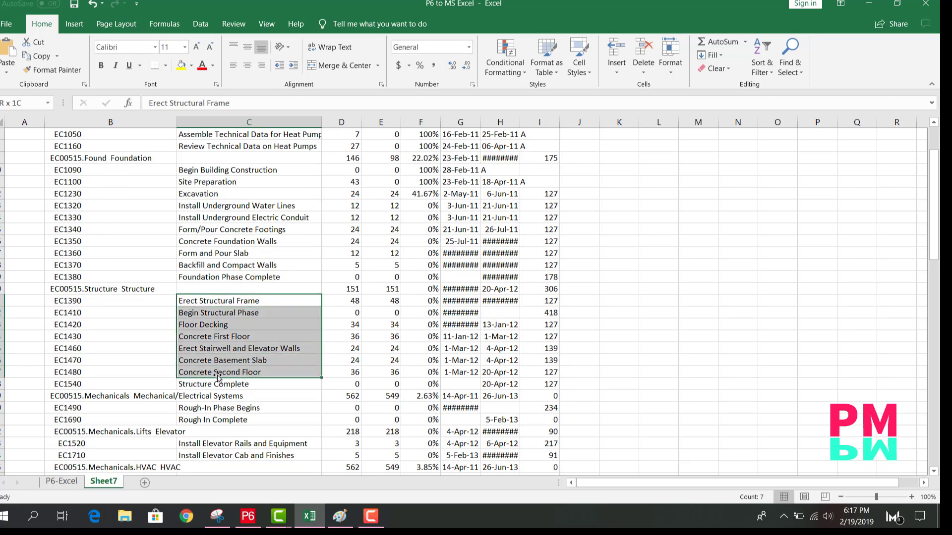
left_click(255, 344)
left_click(199, 293)
scroll(233, 363, "up", 2)
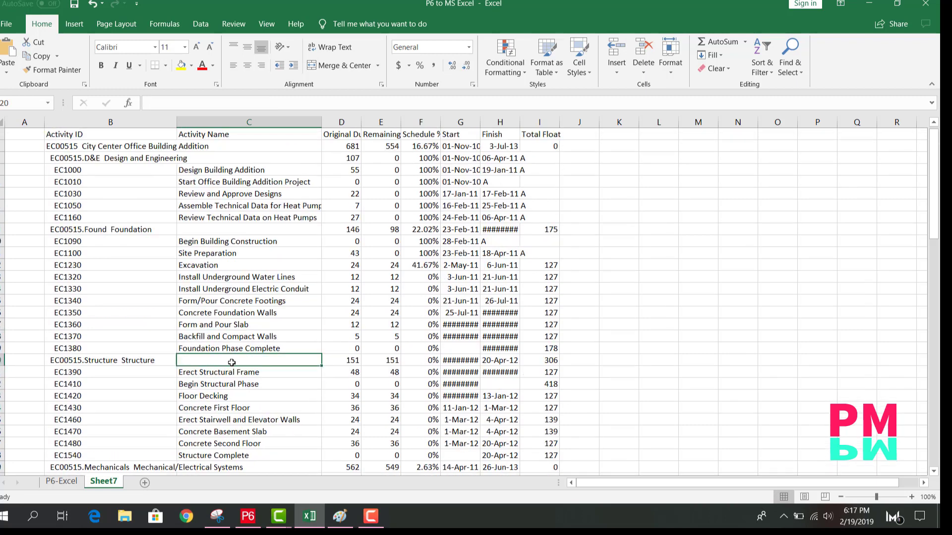
left_click(219, 144)
left_click(224, 182)
Step: Start an IF formula in cell A1 that tests whether the Activity Name cell is blank, using C1=""
left_click(31, 138)
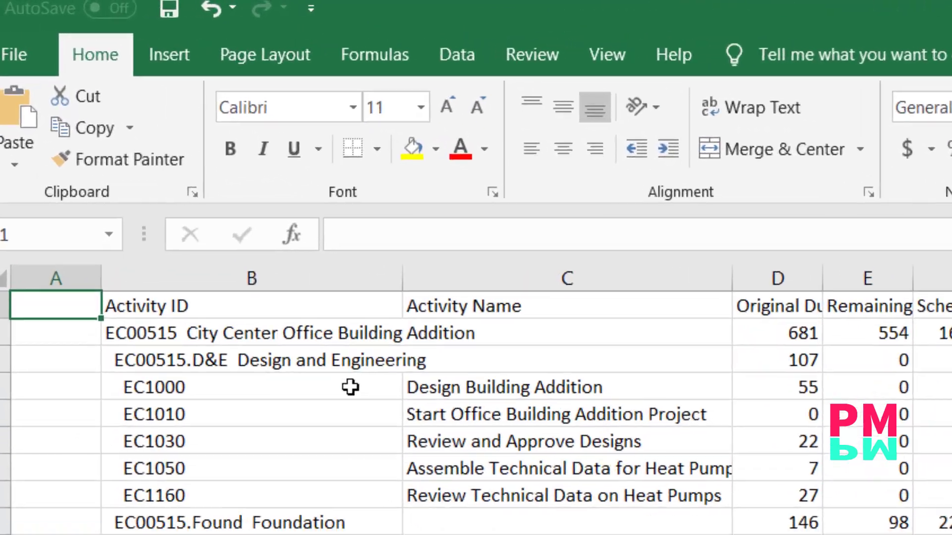
type("=")
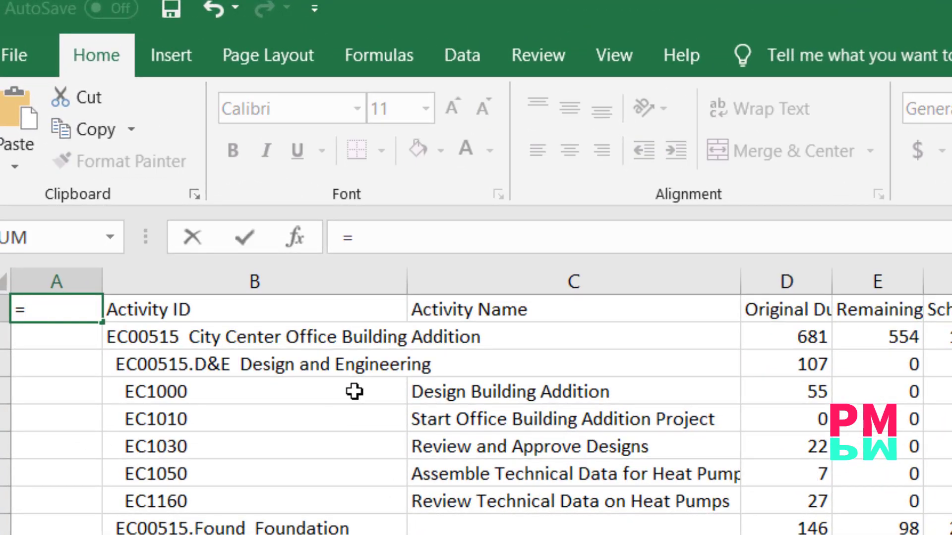
type("I")
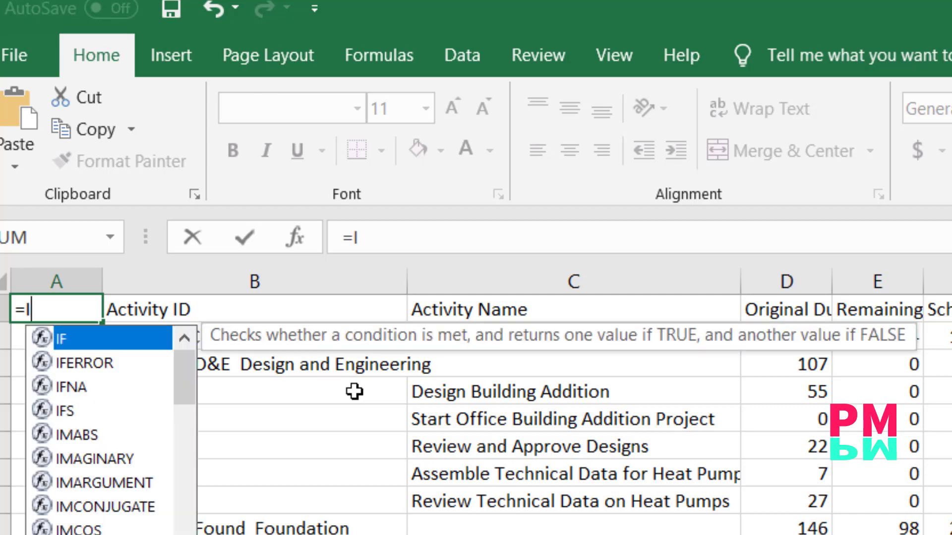
type("F(")
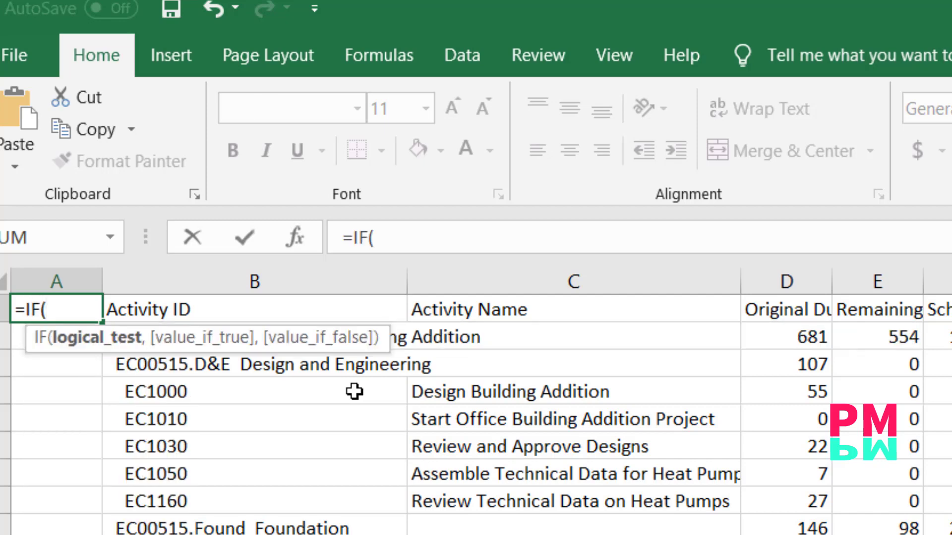
type("C1")
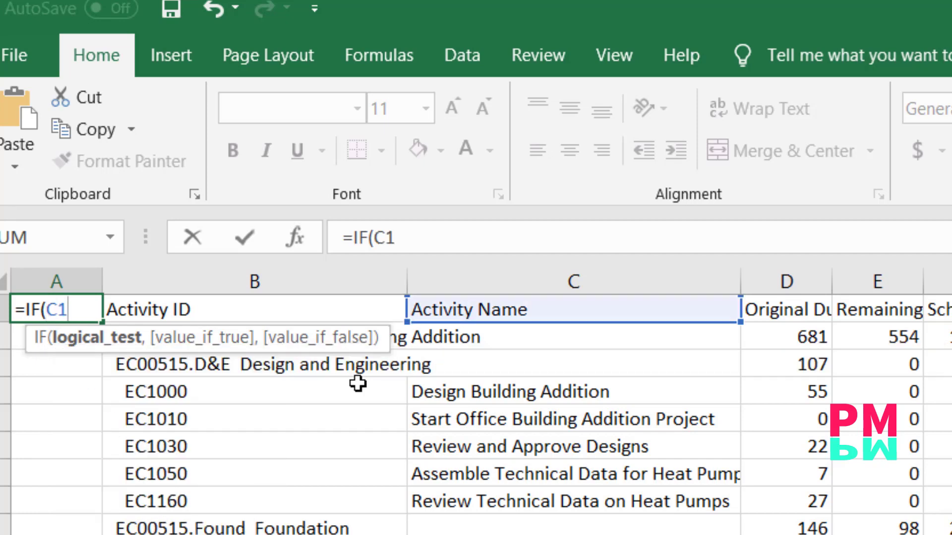
type("=\"\",")
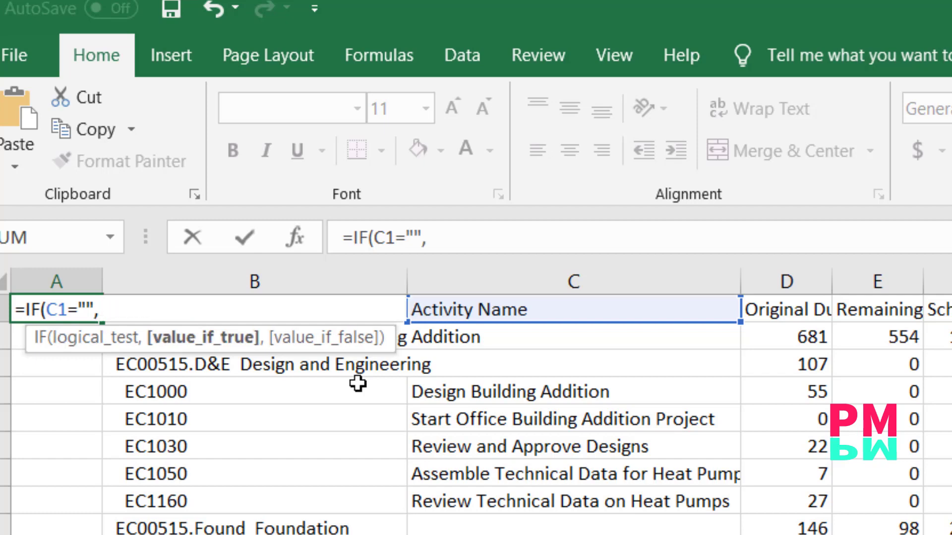
Step: Complete the A1 formula with 1*(LEN(B1)-LEN(TRIM(B1))) as the value if true and 0 as the value if false
type("1*")
type("(")
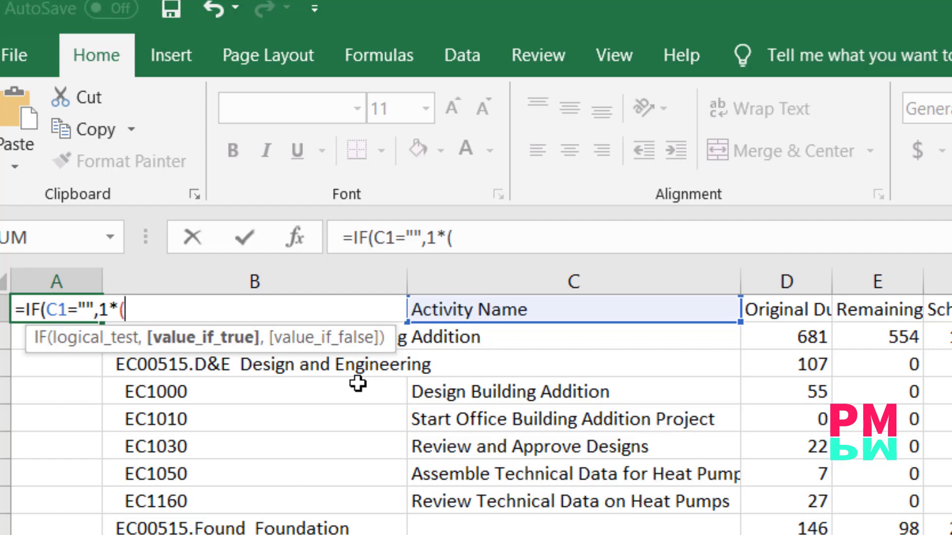
type("LEN")
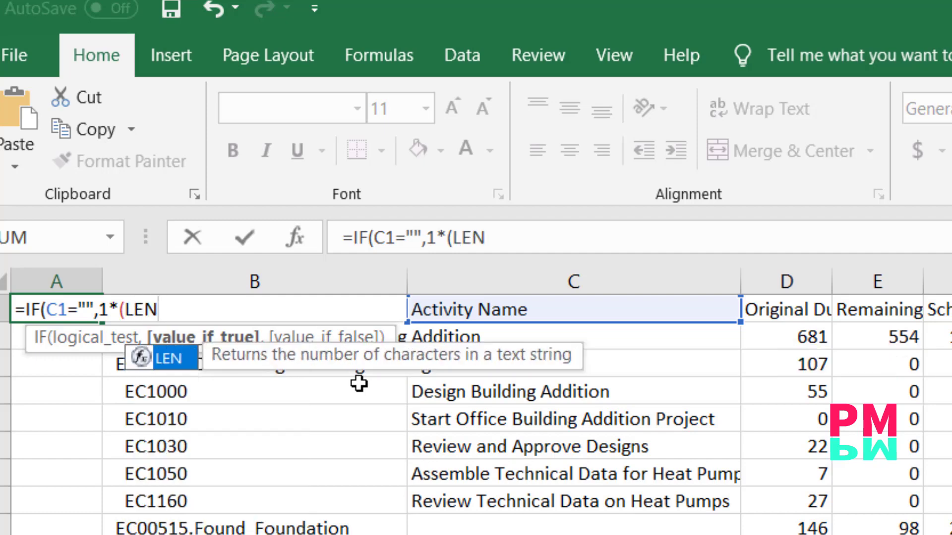
type("(")
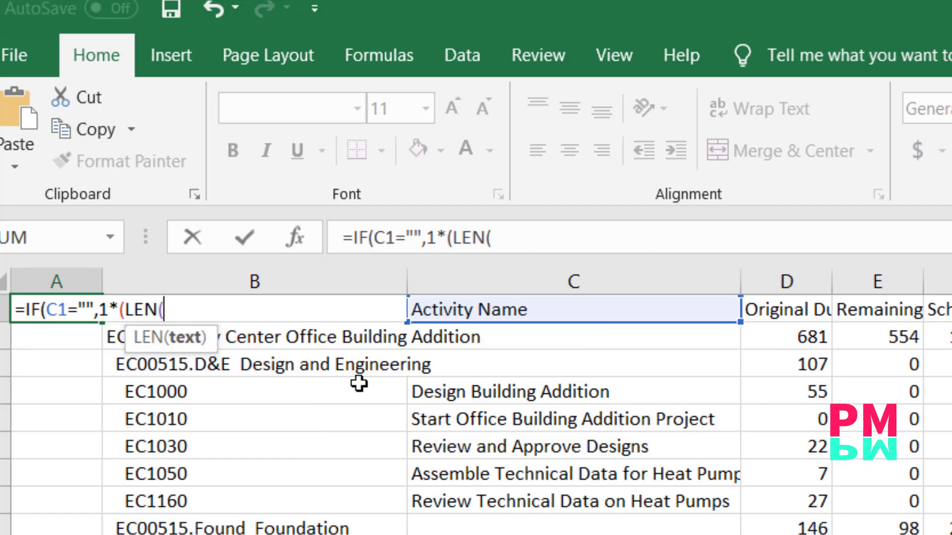
type("B1)")
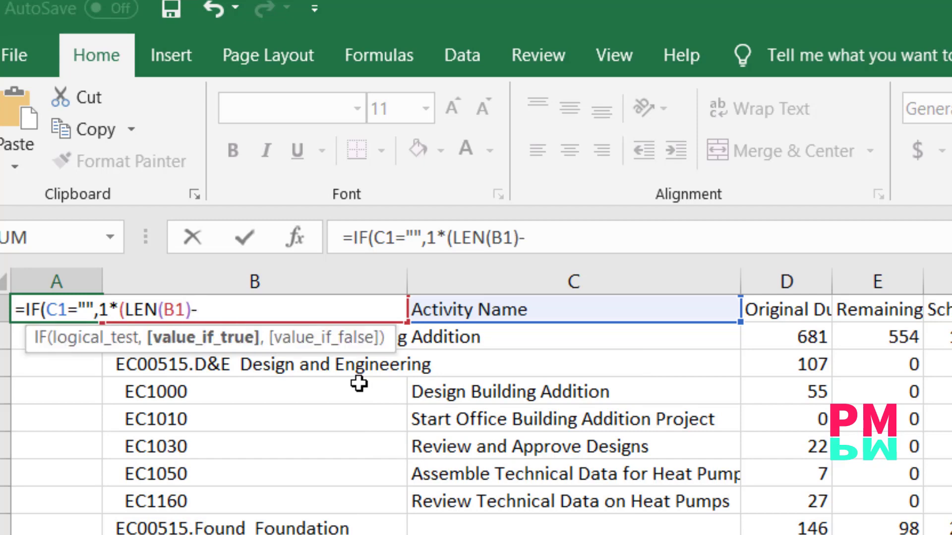
type("-LE")
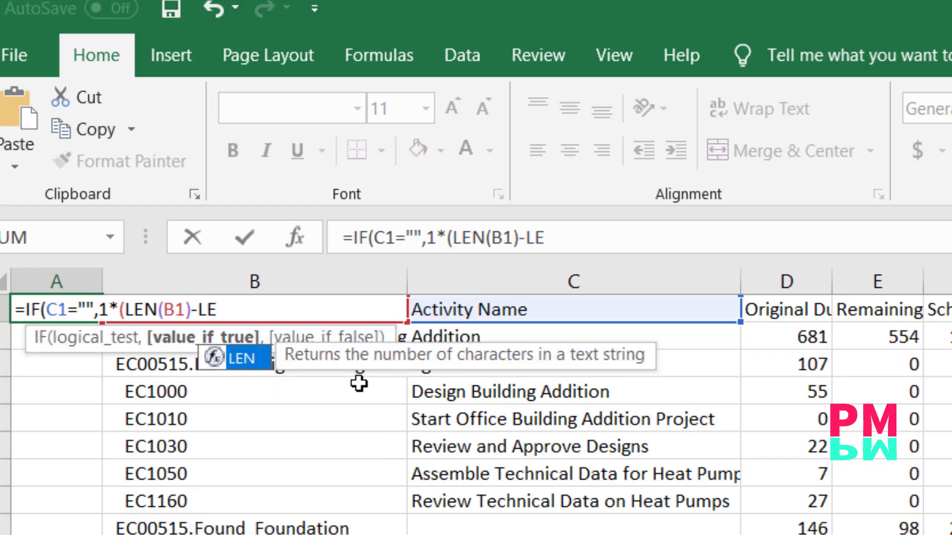
type("N(")
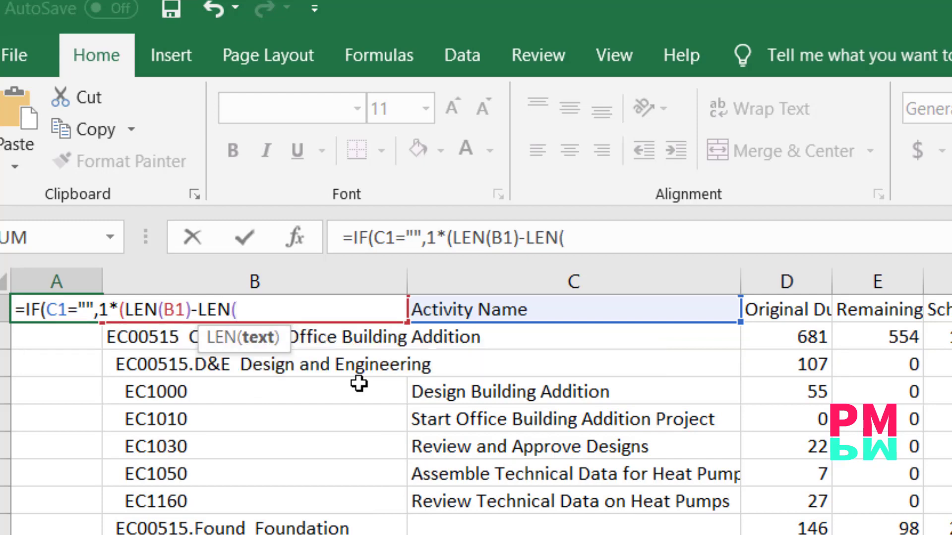
type("TRIM")
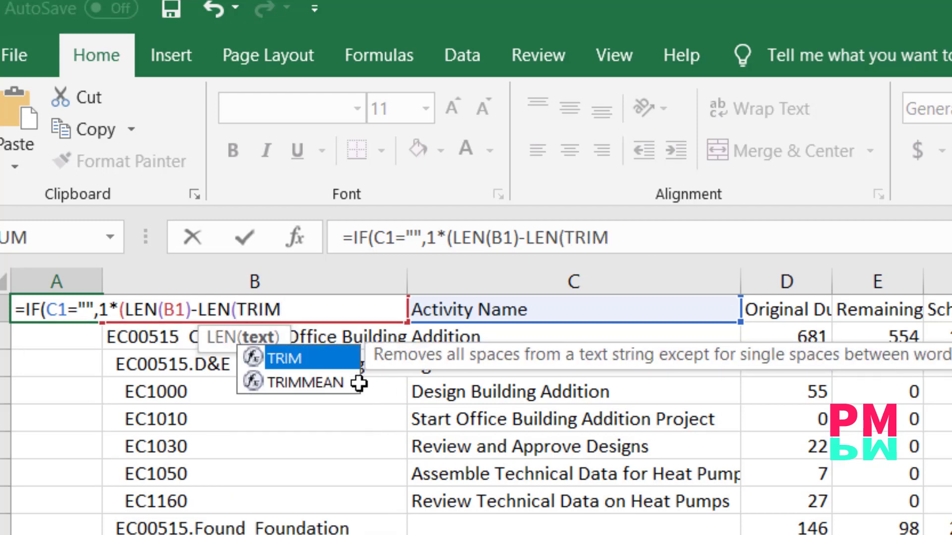
type("(")
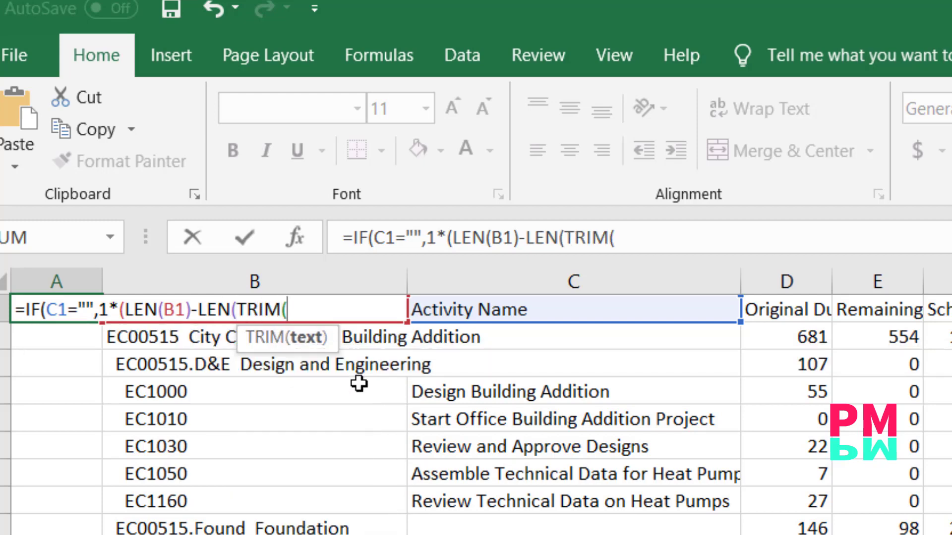
type("B1")
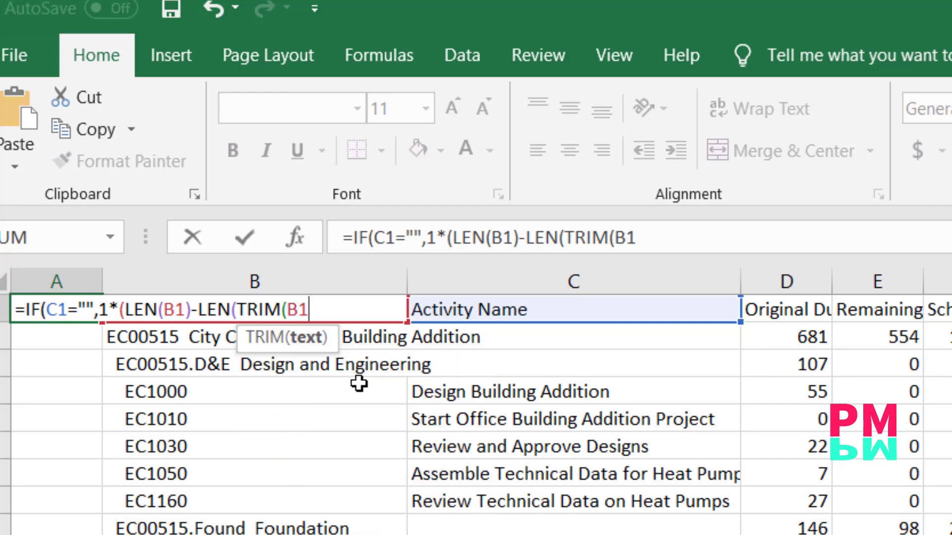
type("))")
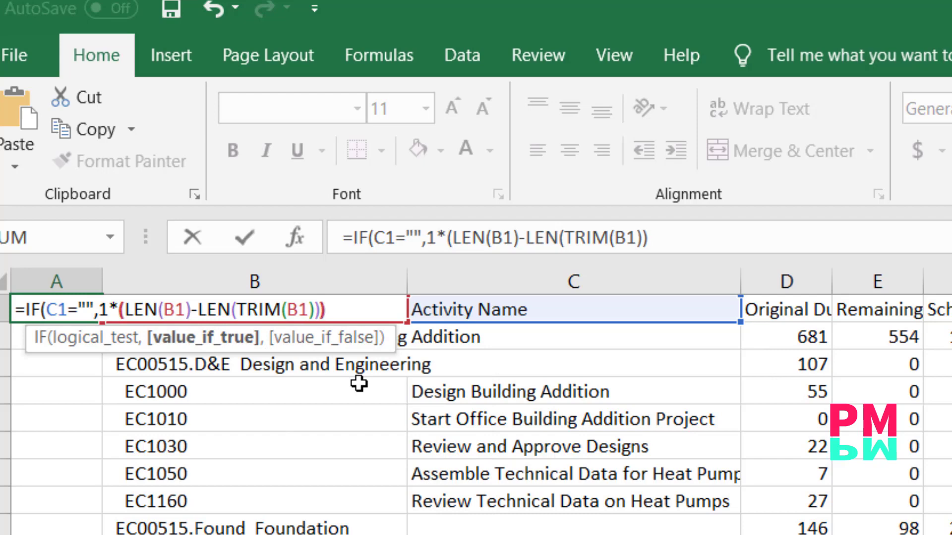
type("),")
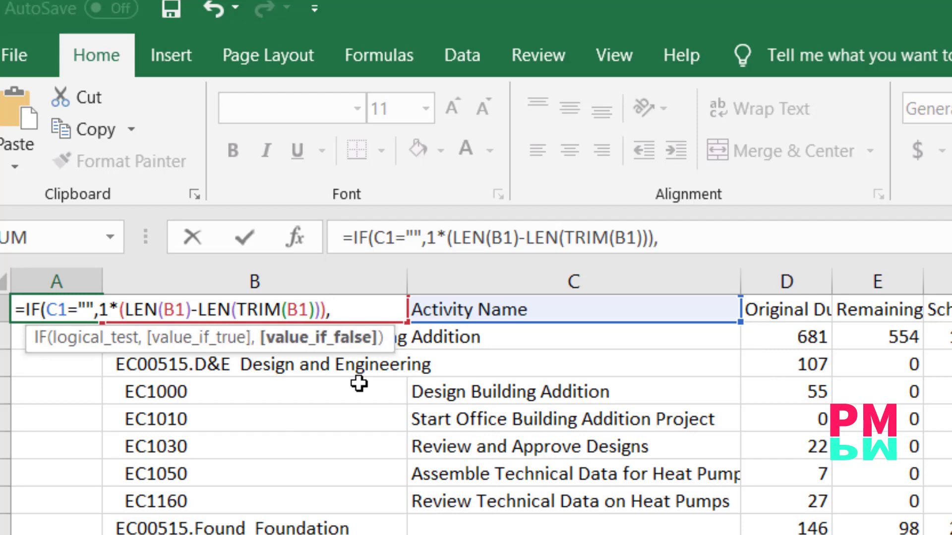
type("0)")
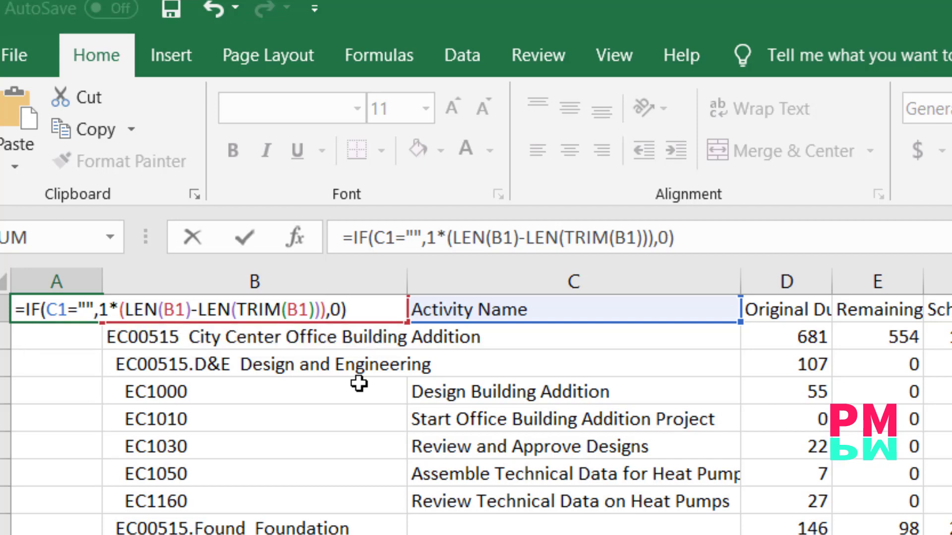
key("Return")
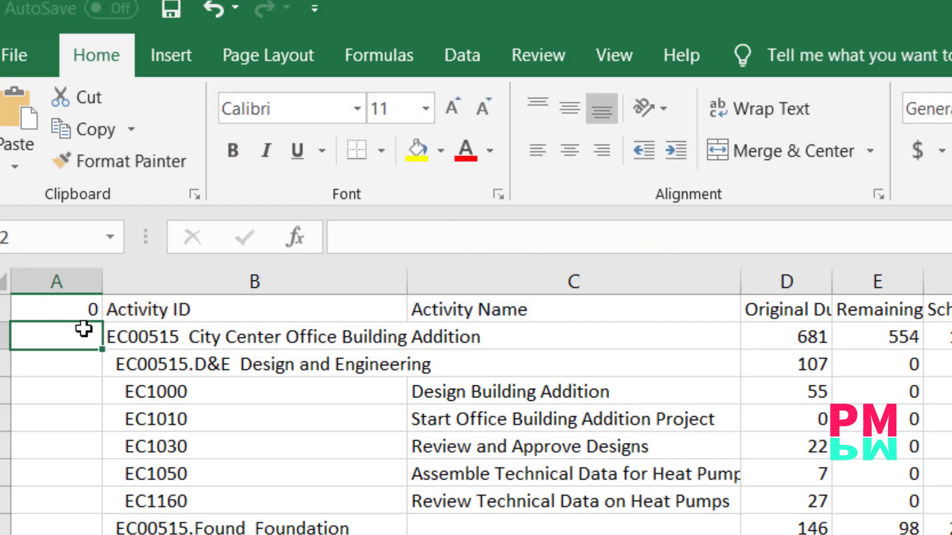
Step: Fill the A1 formula down column A for all rows of the schedule
left_click(72, 304)
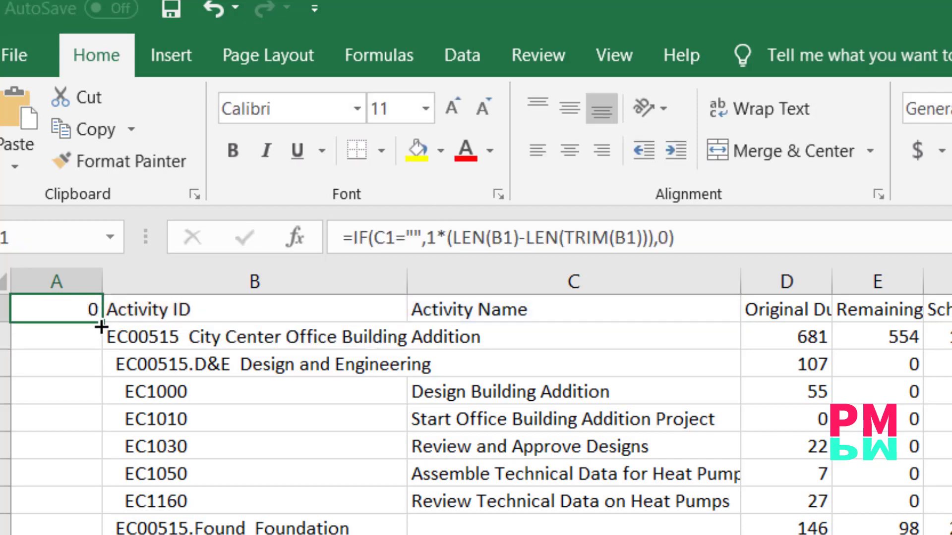
double_click(100, 327)
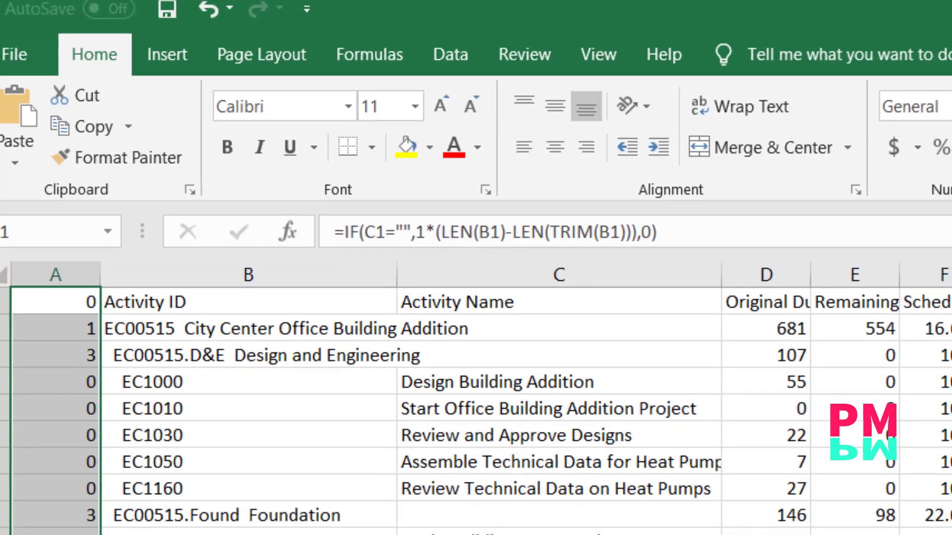
scroll(476, 397, "down", 13)
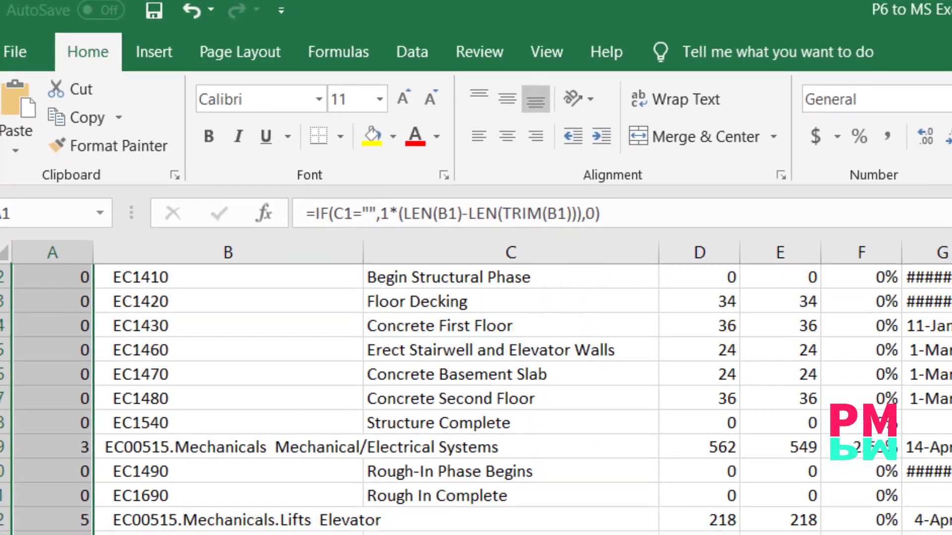
scroll(475, 397, "down", 2)
scroll(475, 396, "up", 9)
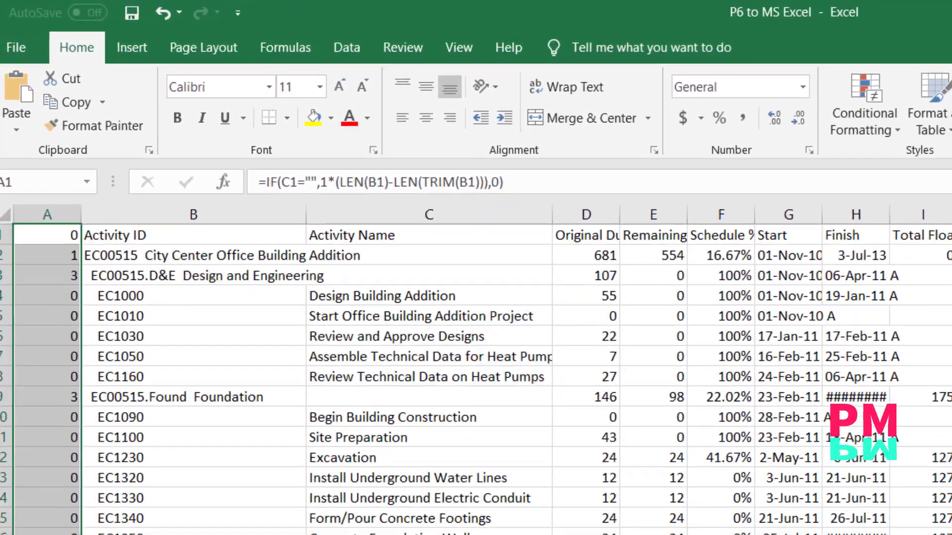
Step: Compare the column A formula results of the WBS heading rows with those of the individual activity rows
key("Down")
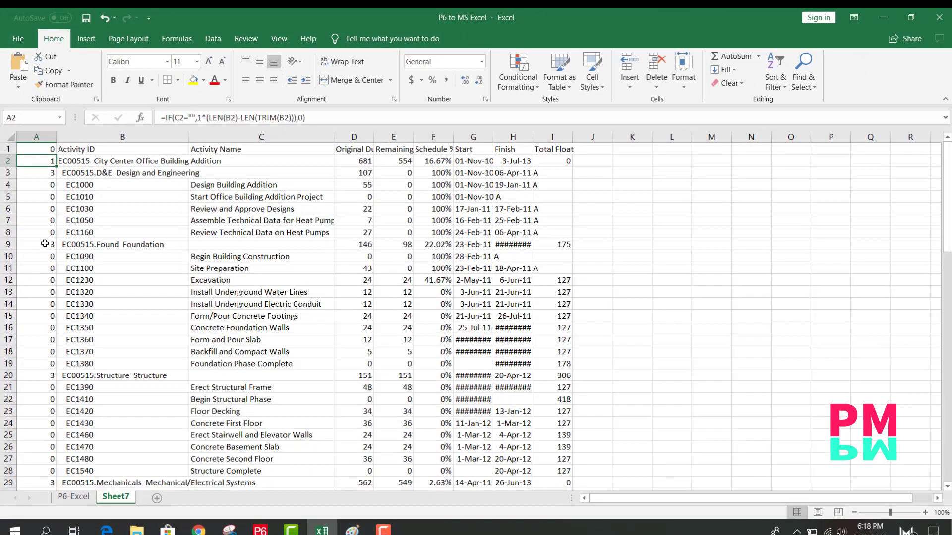
left_click(45, 244)
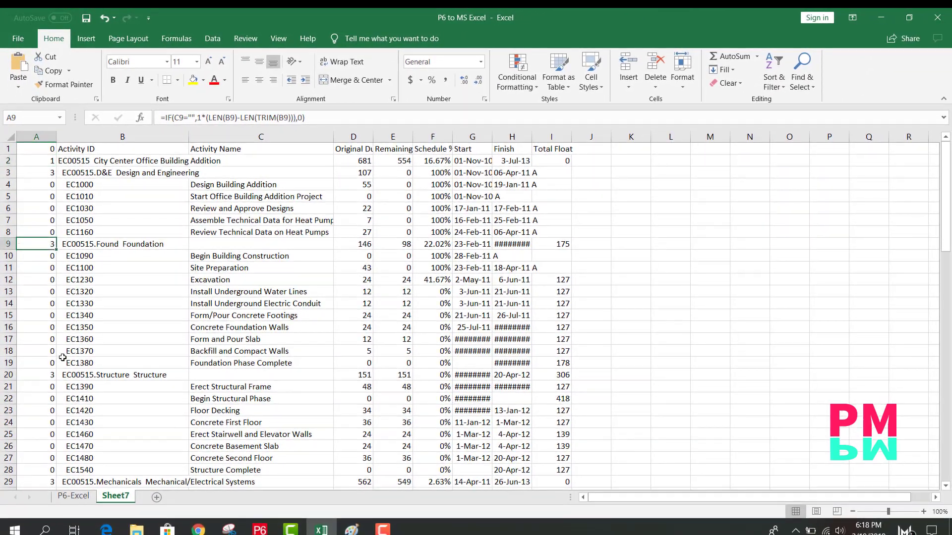
left_click(43, 375)
left_click_drag(49, 267, 50, 351)
left_click(84, 303)
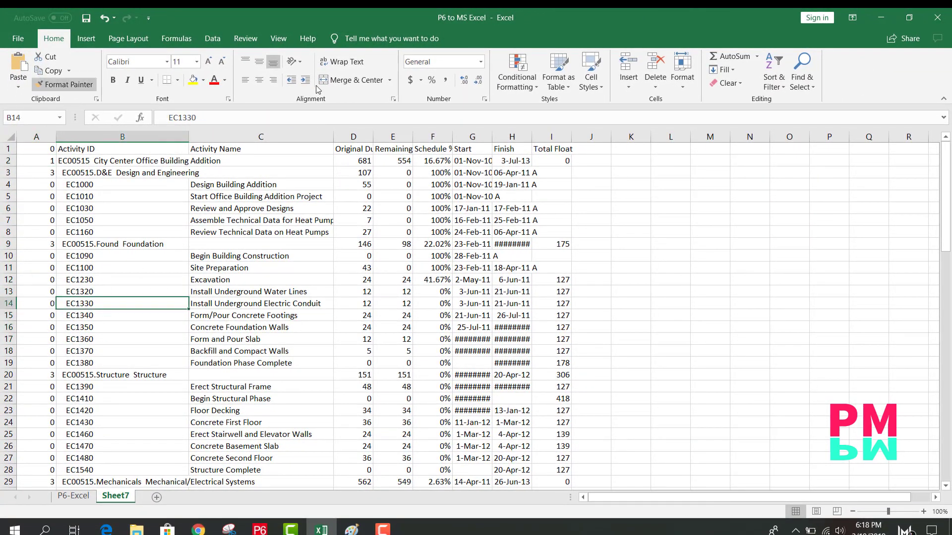
Step: Filter the schedule to hide the rows with 0 in column A
left_click(212, 40)
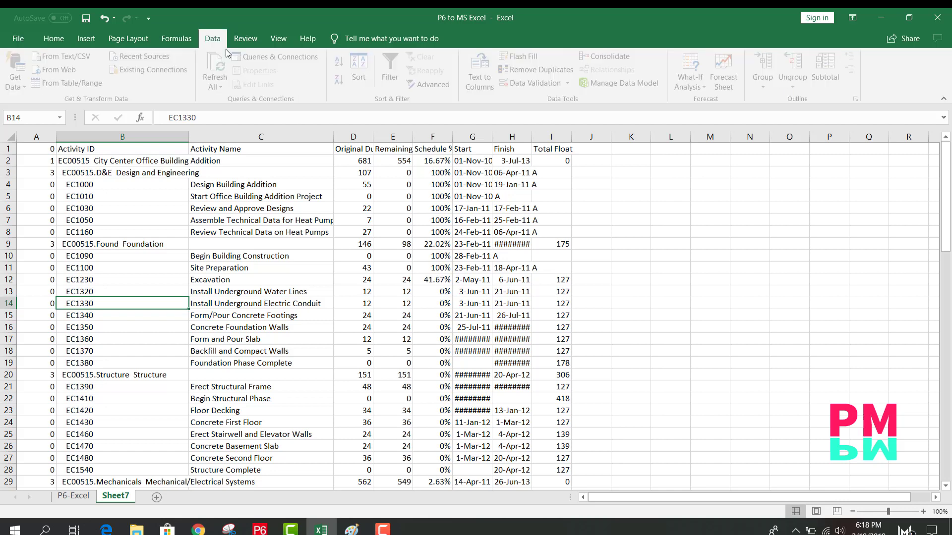
left_click(393, 74)
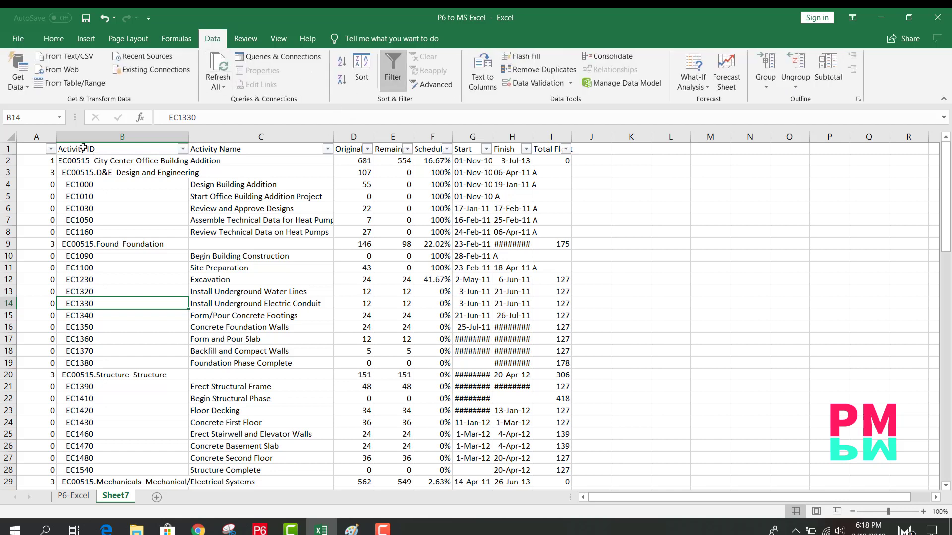
left_click(51, 149)
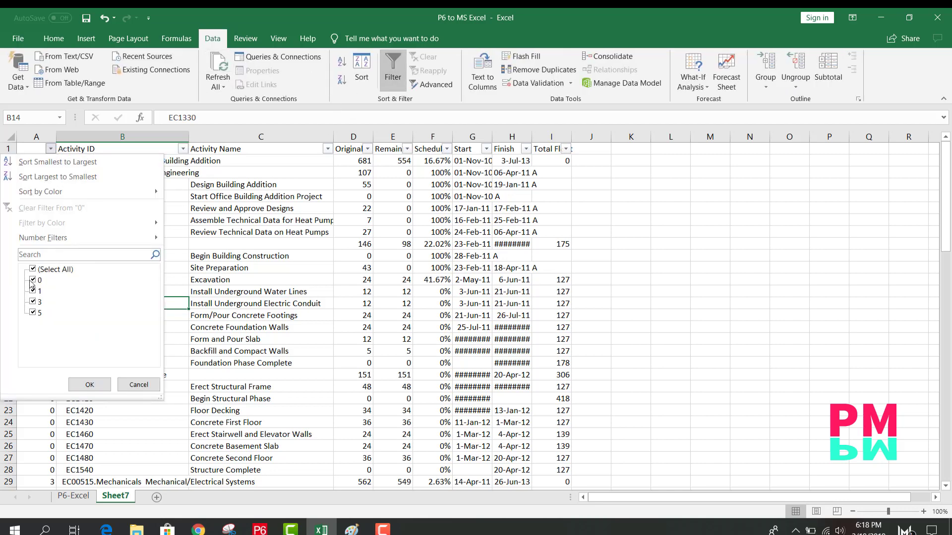
left_click(32, 281)
left_click(90, 384)
Step: Examine the Activity ID and Activity Name cells of the filtered WBS rows
left_click_drag(134, 199, 149, 351)
left_click(330, 317)
left_click_drag(256, 197, 242, 374)
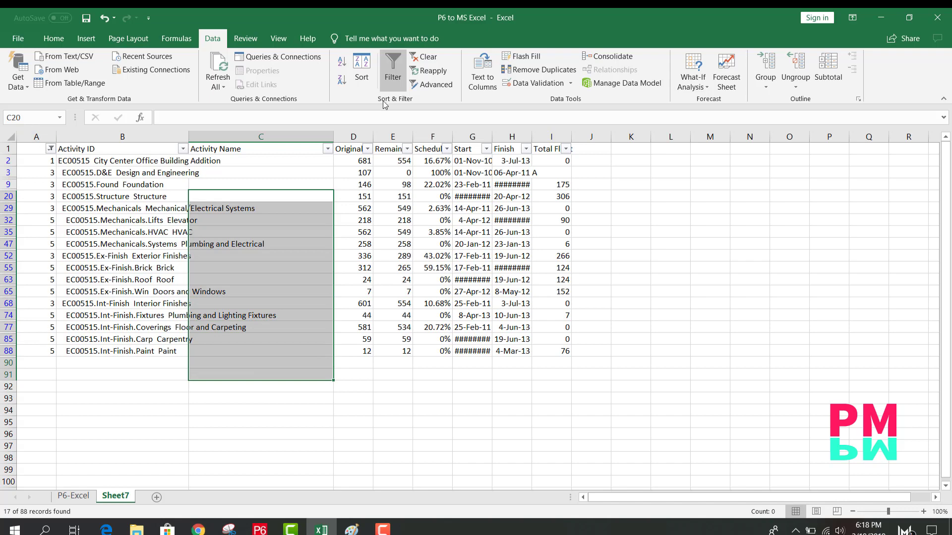
Step: Remove the filter from the schedule to show all rows again
left_click(393, 73)
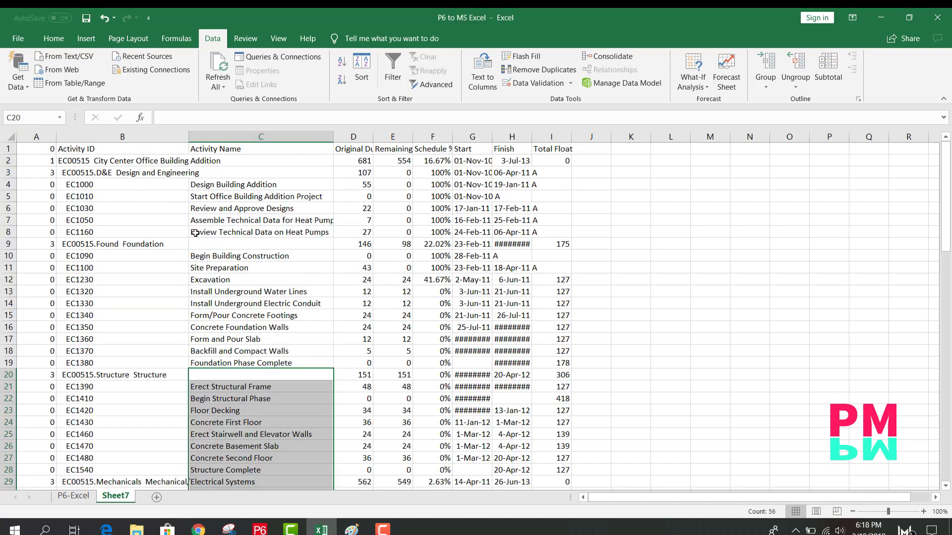
left_click(229, 235)
left_click(69, 150)
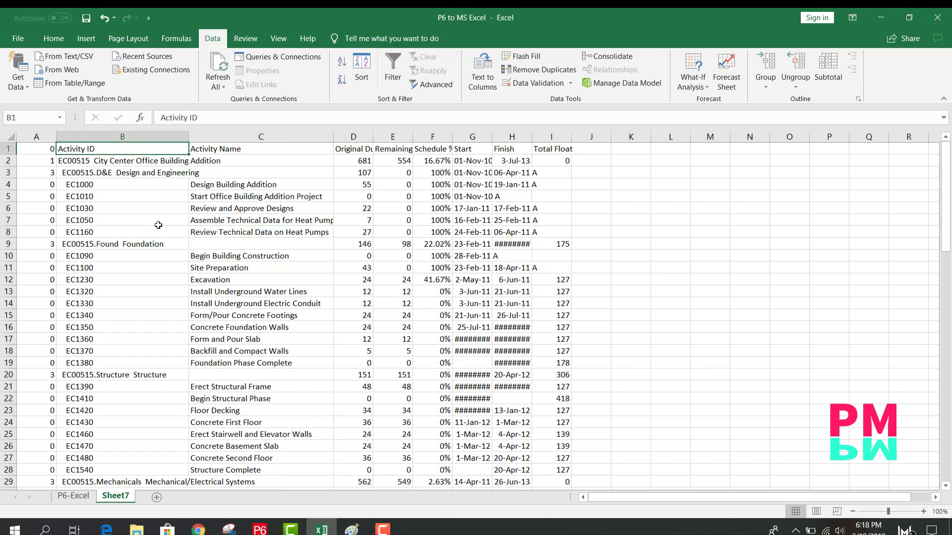
left_click(128, 256)
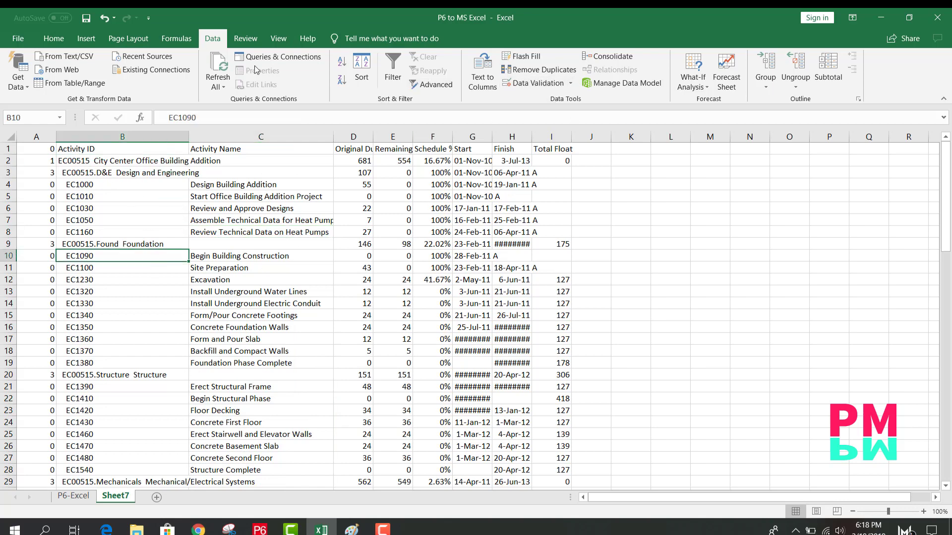
Step: With cell A1 selected, create a formula-based conditional formatting rule using the formula =$A1=1
left_click(54, 39)
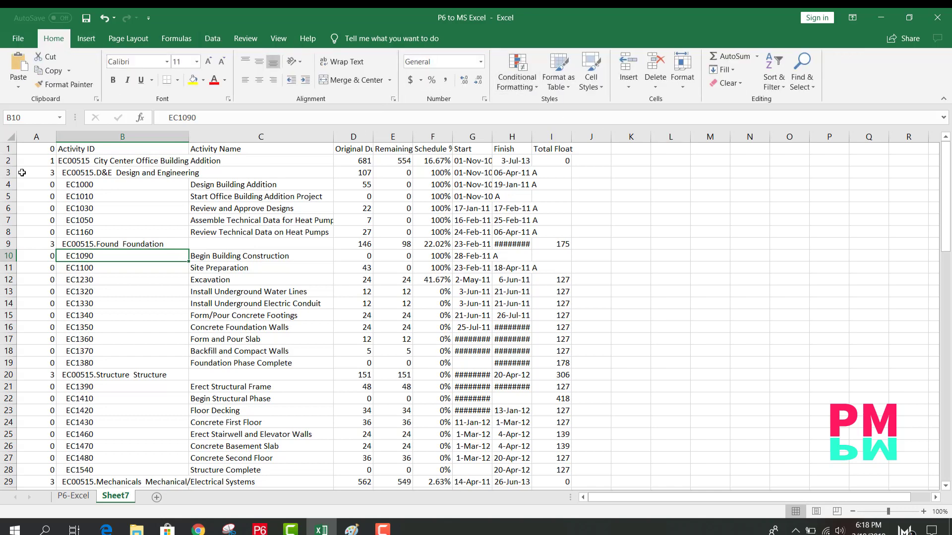
left_click(37, 149)
left_click(513, 85)
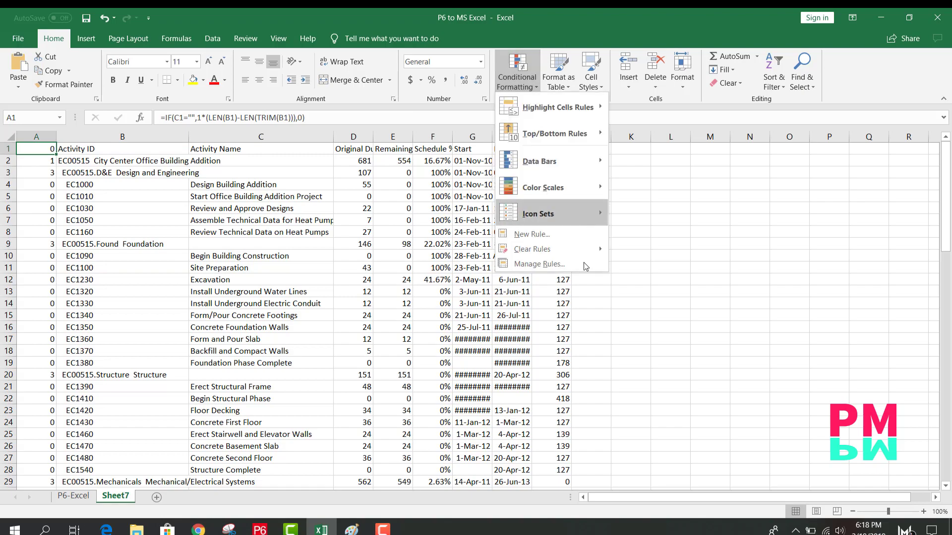
left_click(528, 264)
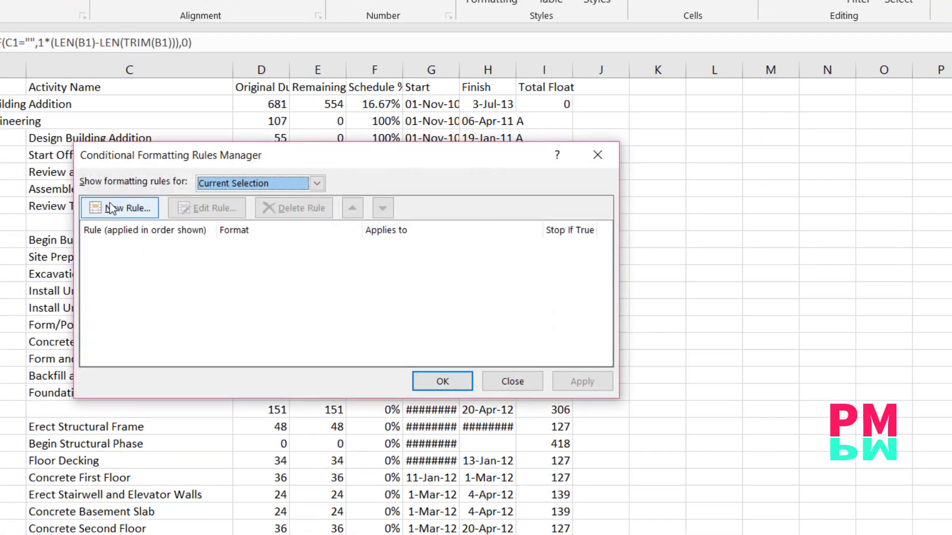
left_click(126, 206)
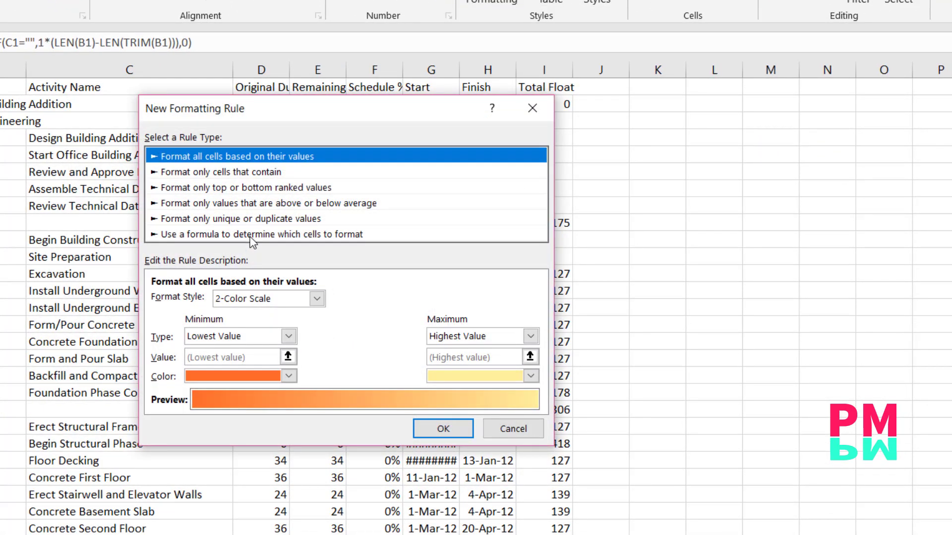
left_click(253, 235)
left_click(206, 296)
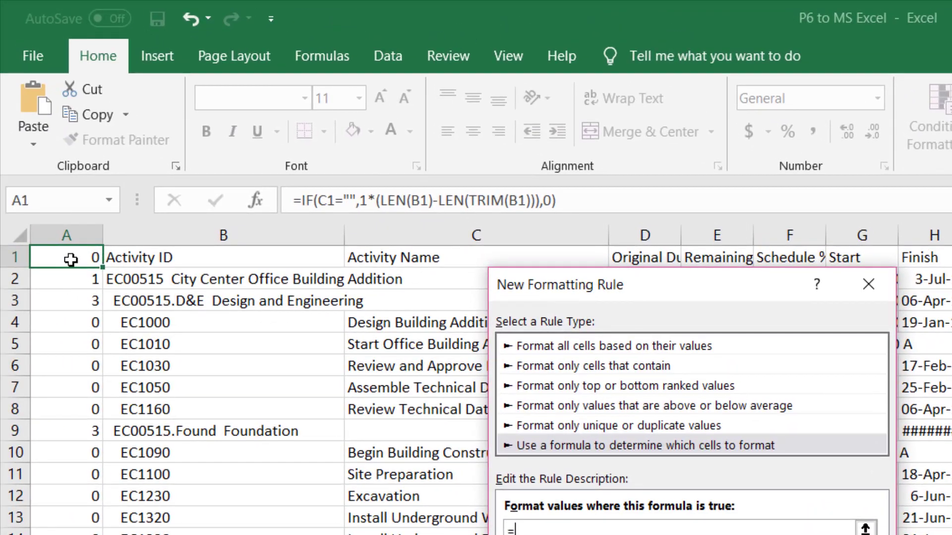
left_click(69, 258)
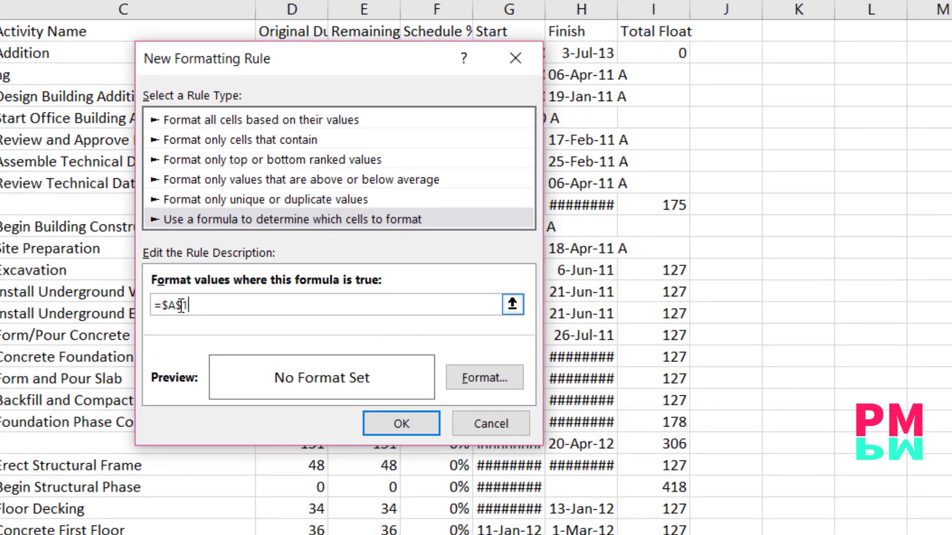
left_click(181, 305)
key("BackSpace")
type("=1")
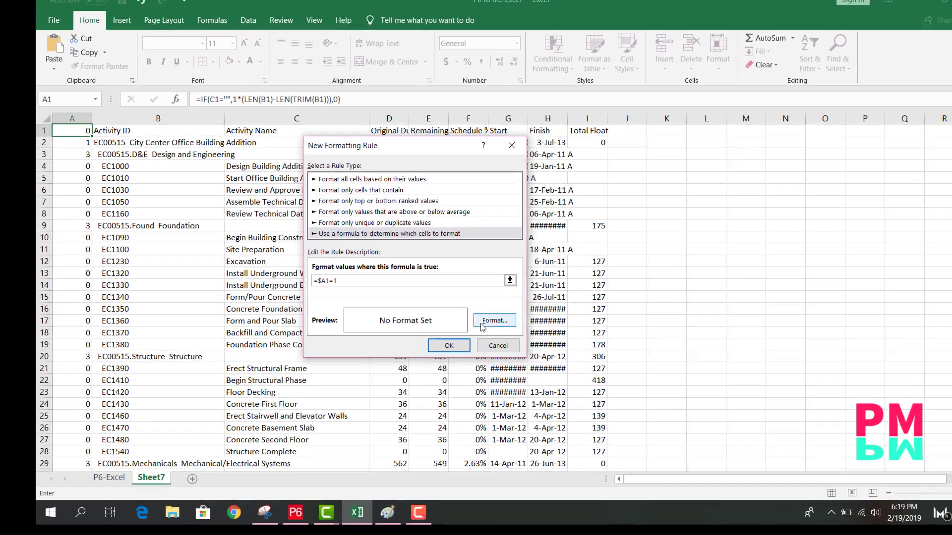
Step: Give the =$A1=1 rule a dark grey fill with a white font and confirm the rule
left_click(481, 326)
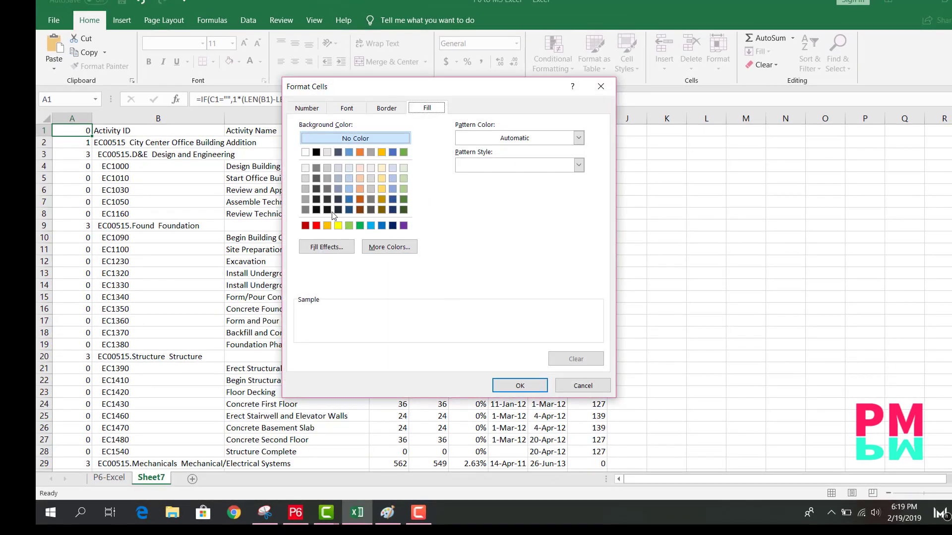
left_click(316, 198)
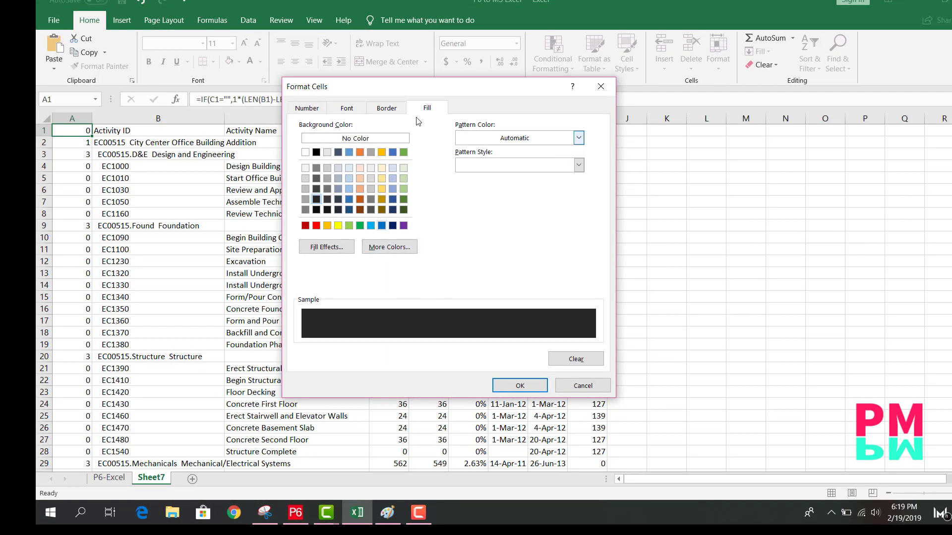
left_click(346, 108)
left_click(511, 215)
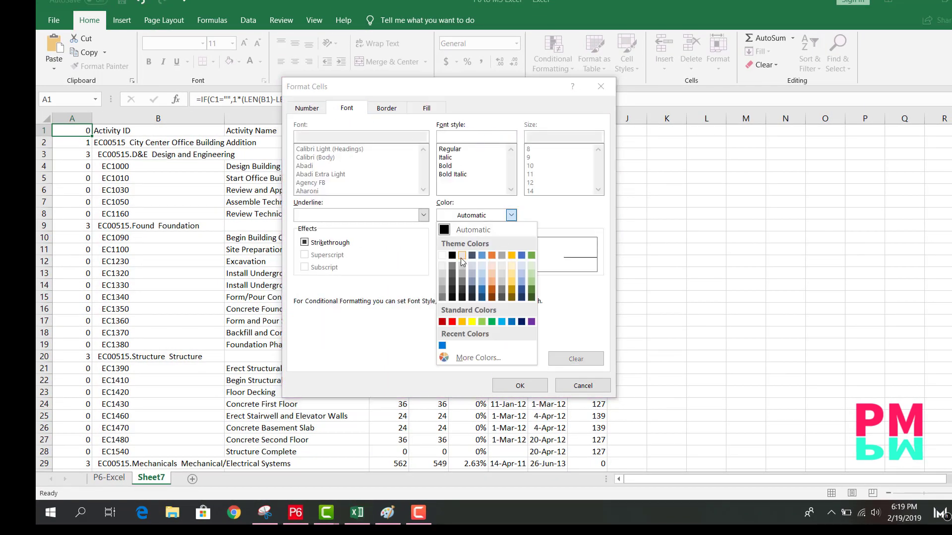
left_click(445, 255)
left_click(520, 386)
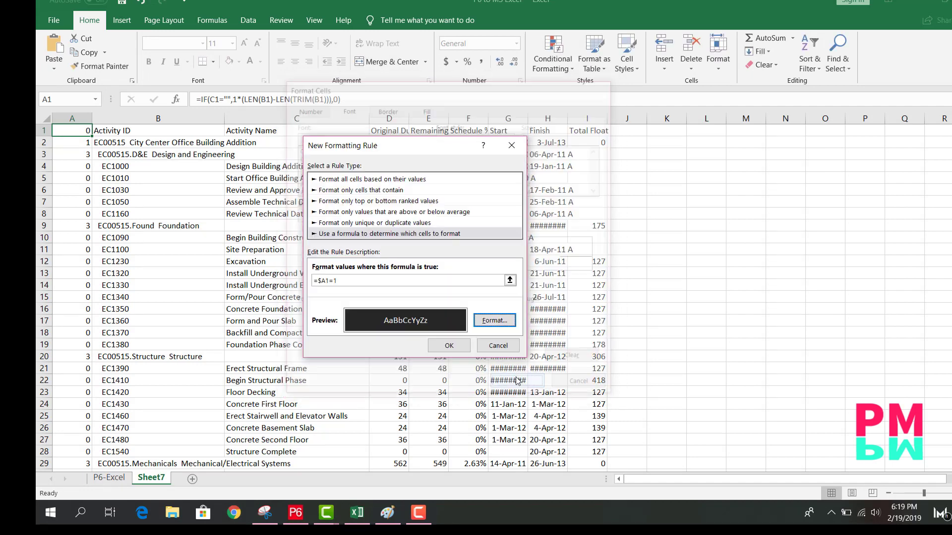
left_click(447, 347)
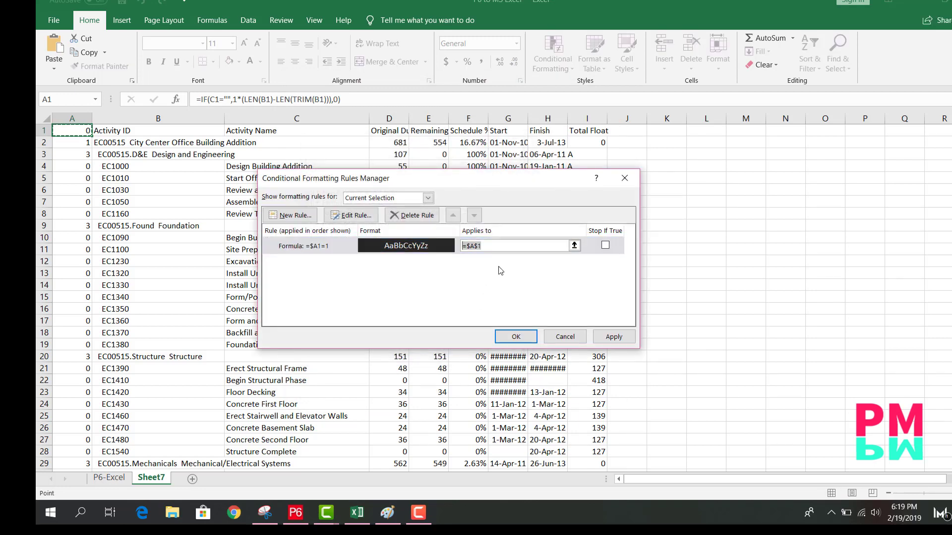
Step: Apply the =$A1=1 rule to the entire sheet, range =$1:$1048576
key("BackSpace")
left_click(39, 117)
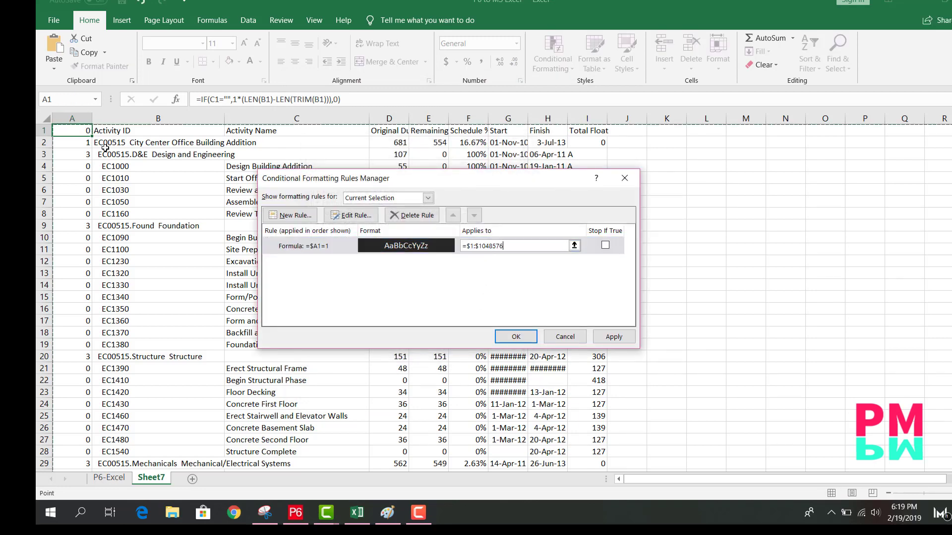
left_click(618, 342)
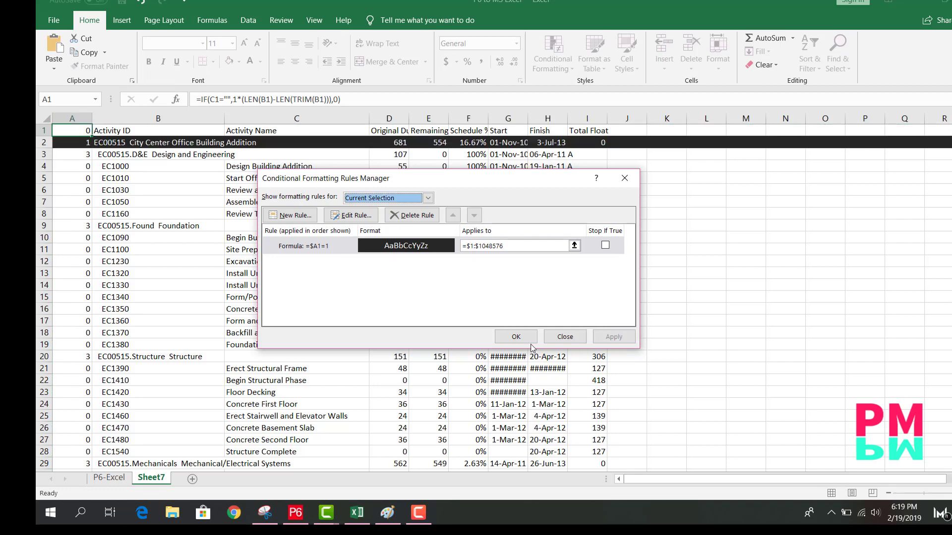
left_click(516, 336)
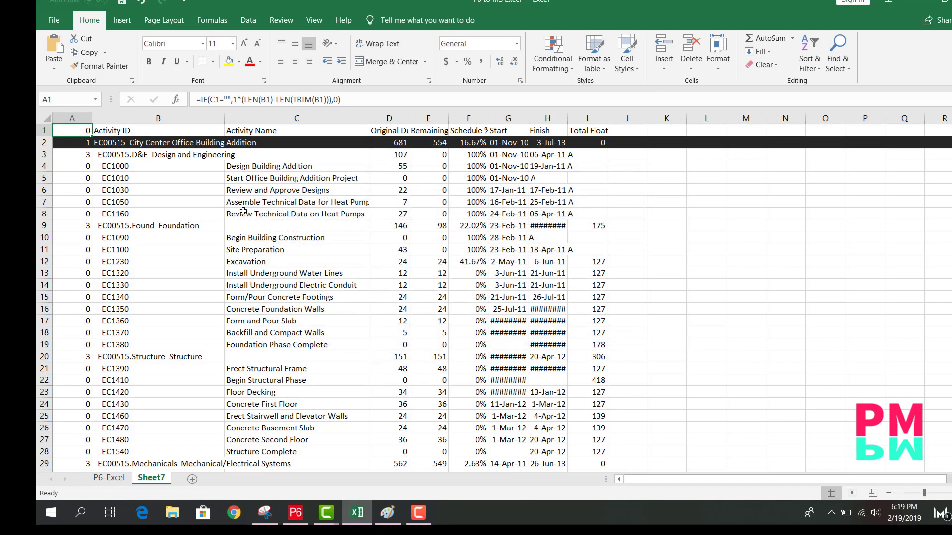
Step: Select cell A9 in the Foundation row and add a second formula-based conditional formatting rule with the formula =$A1=3
left_click(70, 228)
scroll(149, 310, "down", 3)
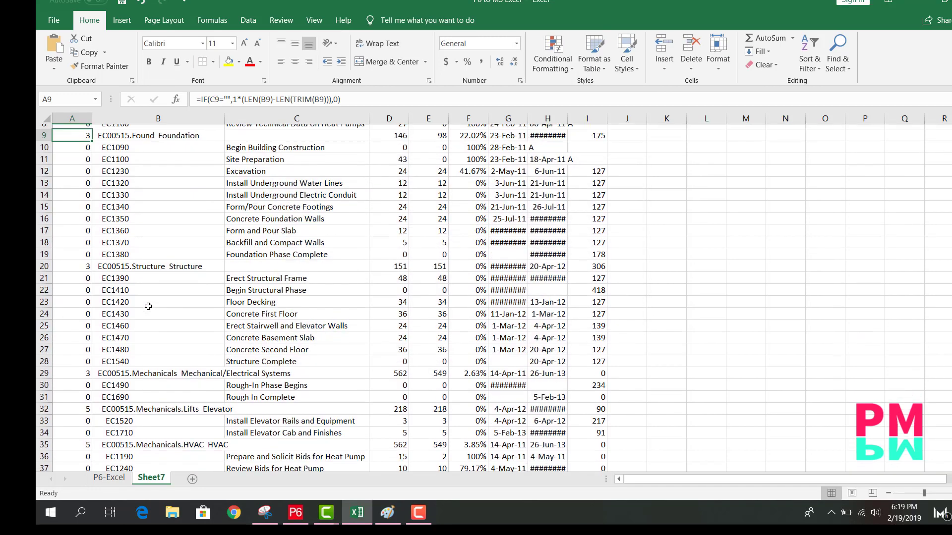
scroll(150, 310, "up", 3)
left_click(553, 58)
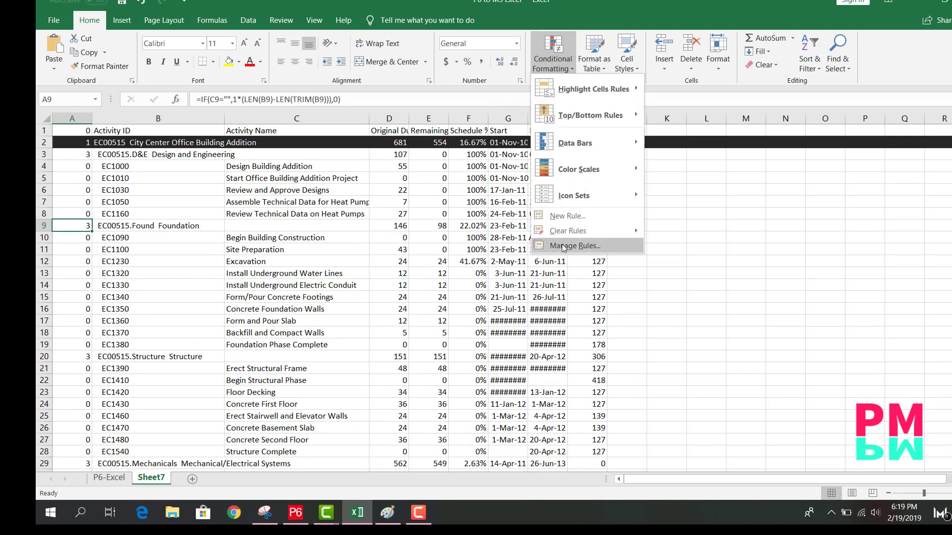
left_click(574, 245)
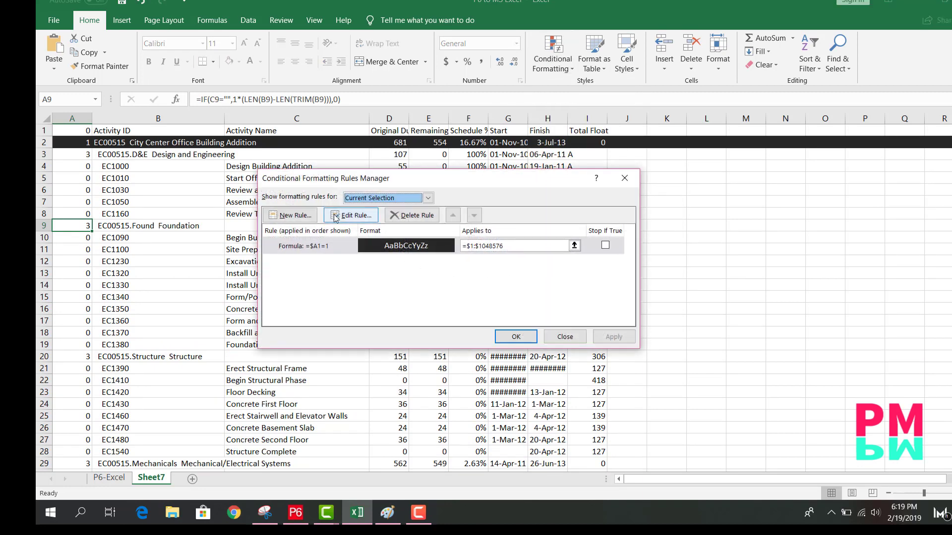
left_click(293, 217)
left_click(403, 234)
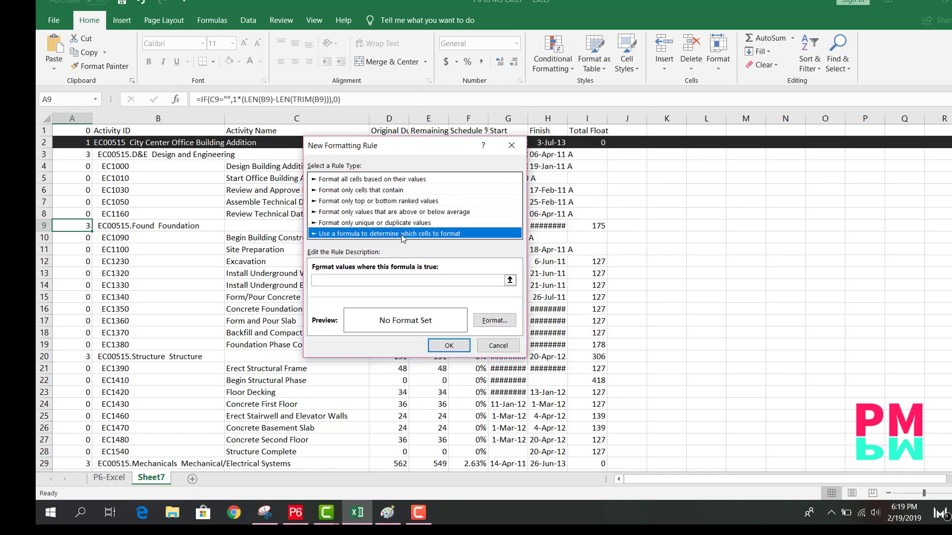
left_click(335, 280)
left_click(75, 131)
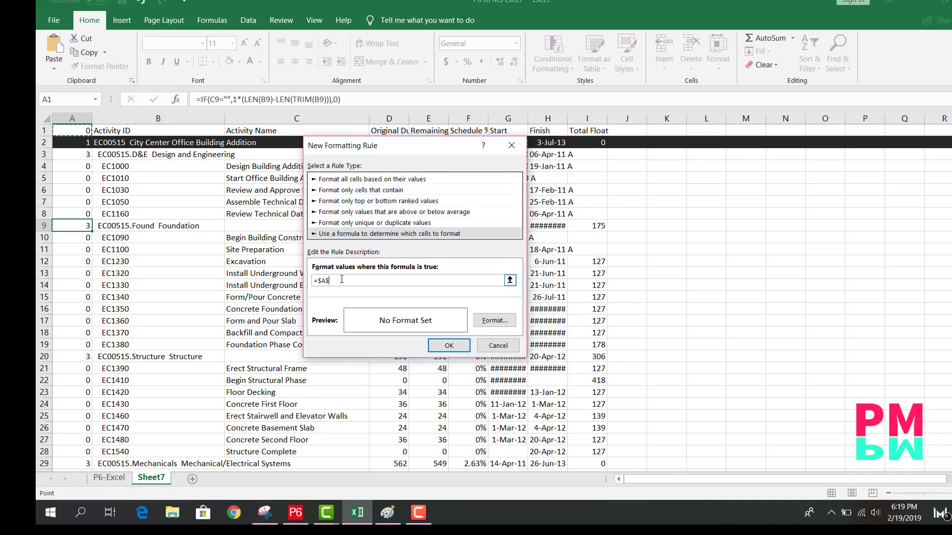
key("BackSpace")
Step: Format the =$A1=3 rule with a blue fill and a white font, and add it to the rules
left_click(493, 321)
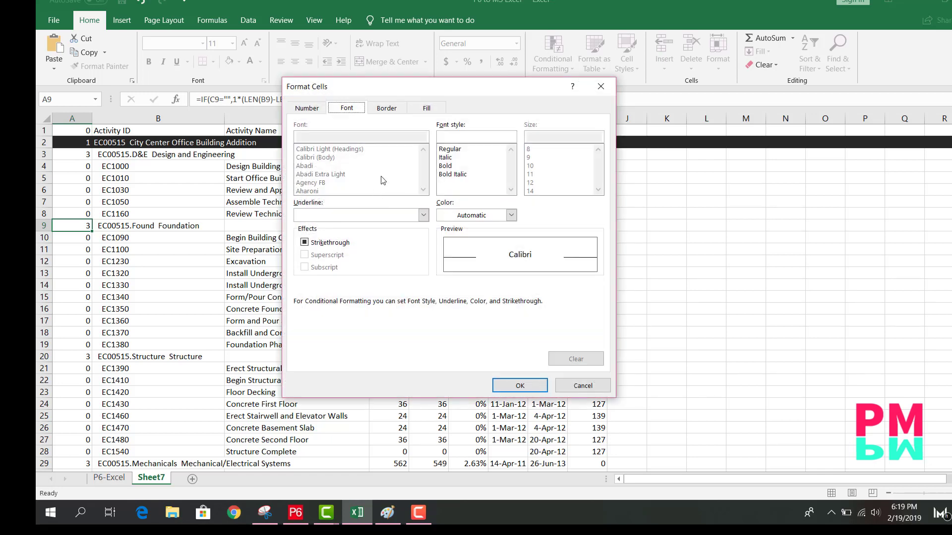
left_click(386, 108)
left_click(422, 109)
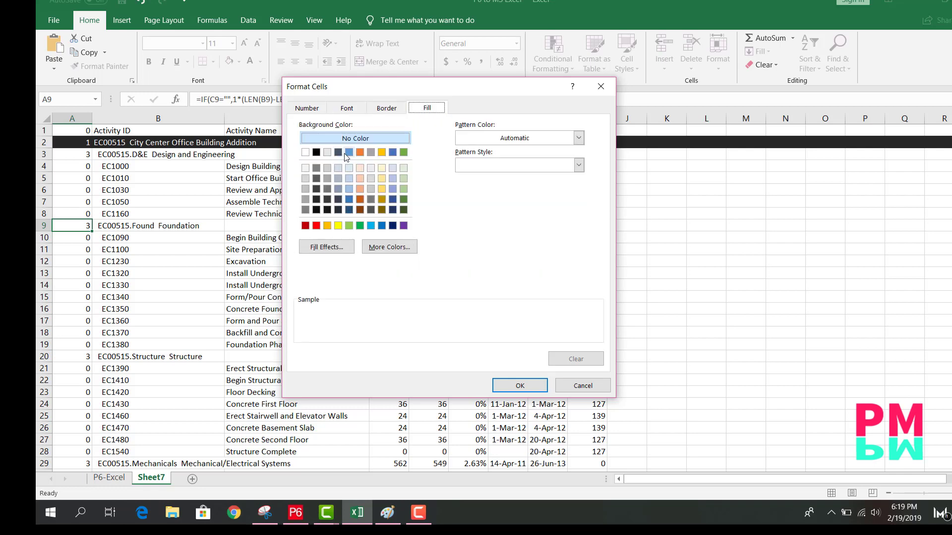
left_click(348, 153)
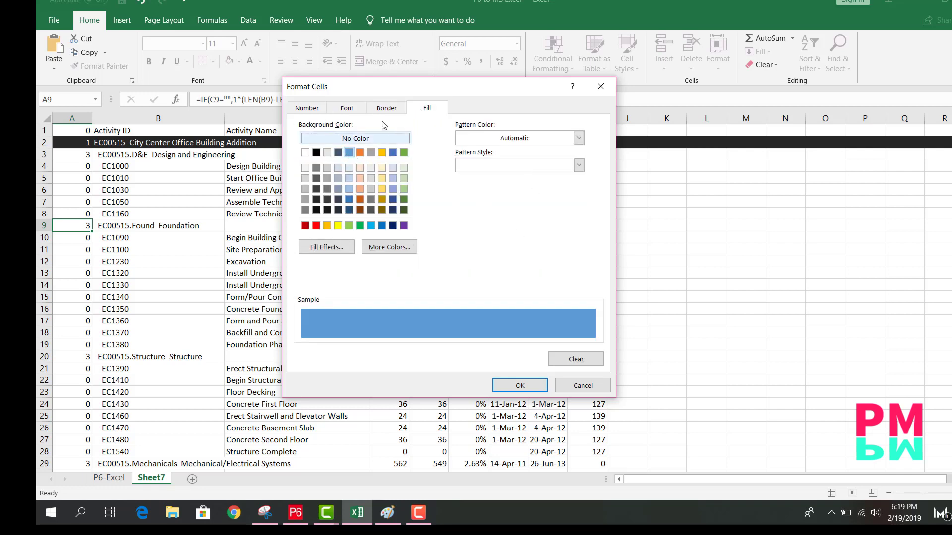
left_click(346, 108)
left_click(510, 215)
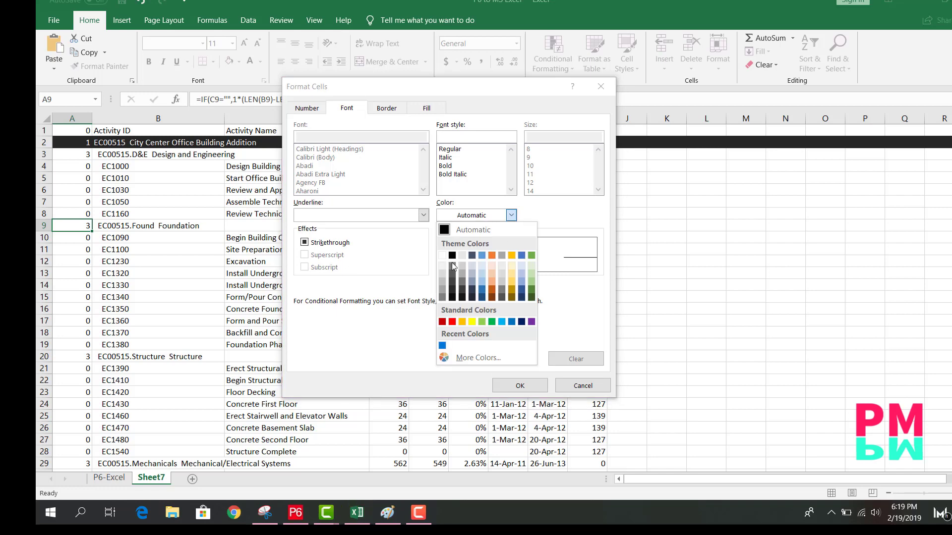
left_click(446, 253)
left_click(520, 385)
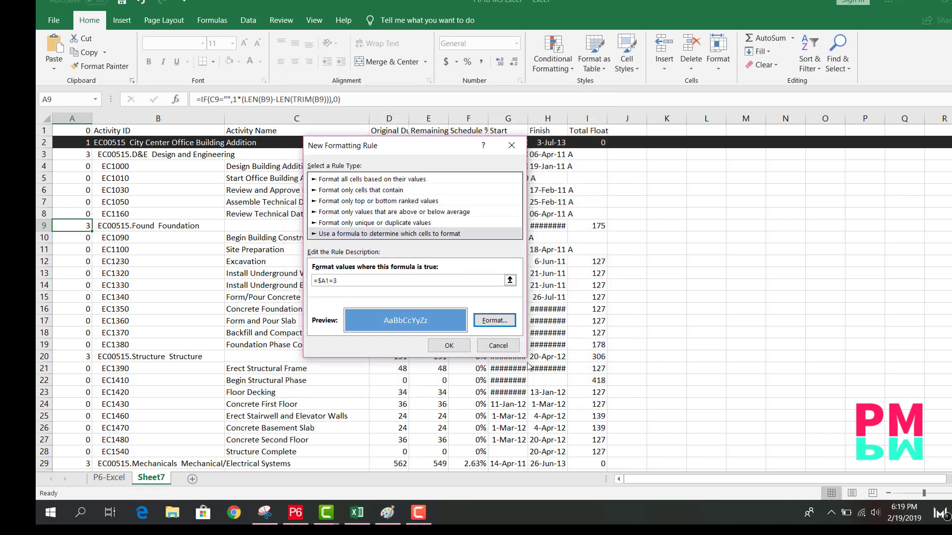
left_click(448, 346)
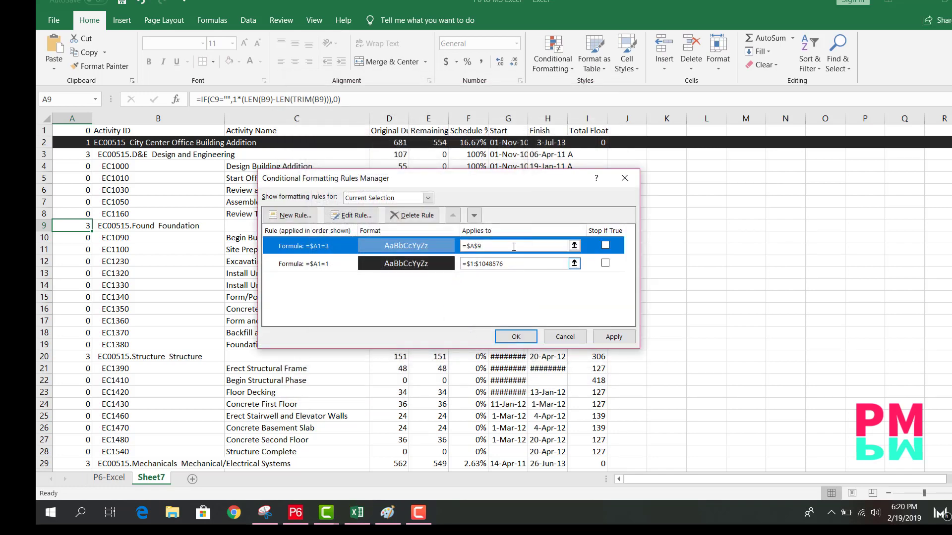
Step: Extend the =$A1=3 rule to the whole sheet, range =$1:$1048576, and apply it
left_click(46, 119)
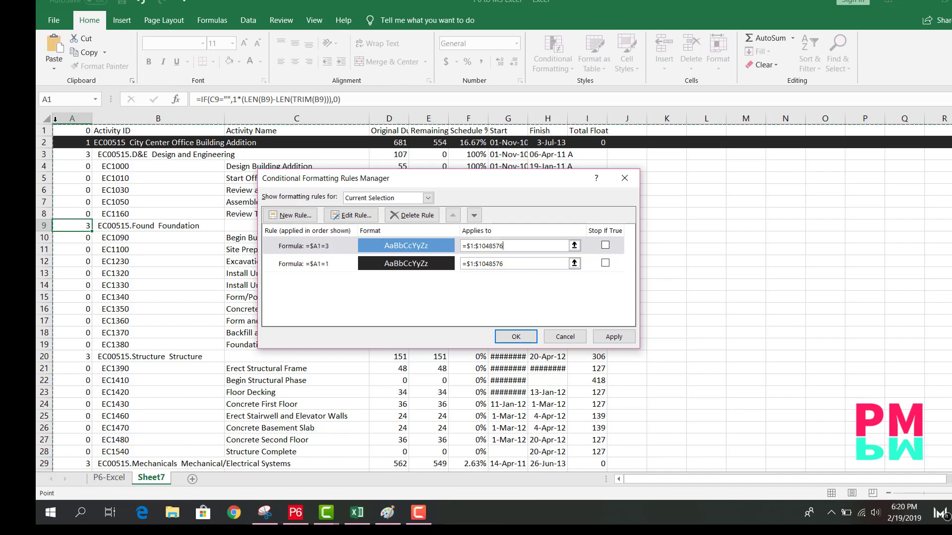
left_click(614, 336)
left_click(516, 336)
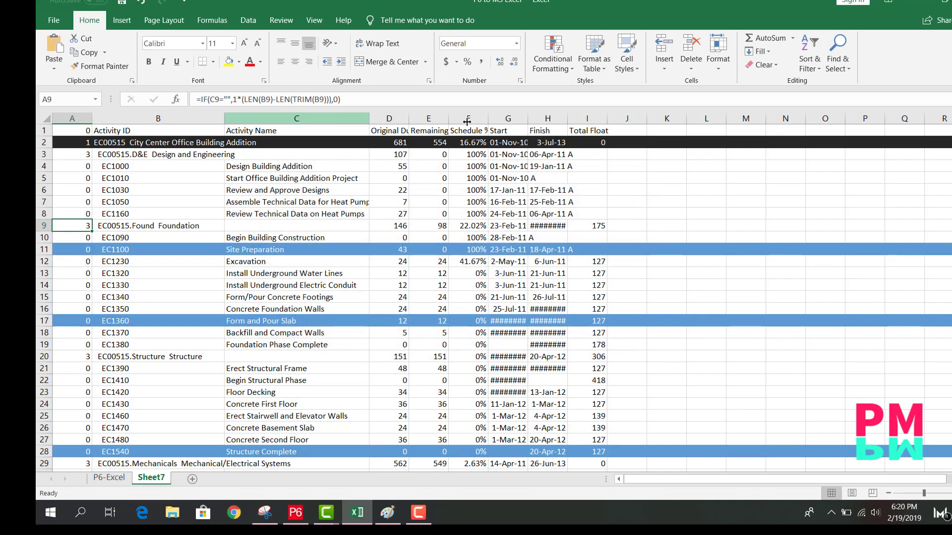
Step: Create a third formula-based conditional formatting rule with the formula =$A1=5
left_click(553, 57)
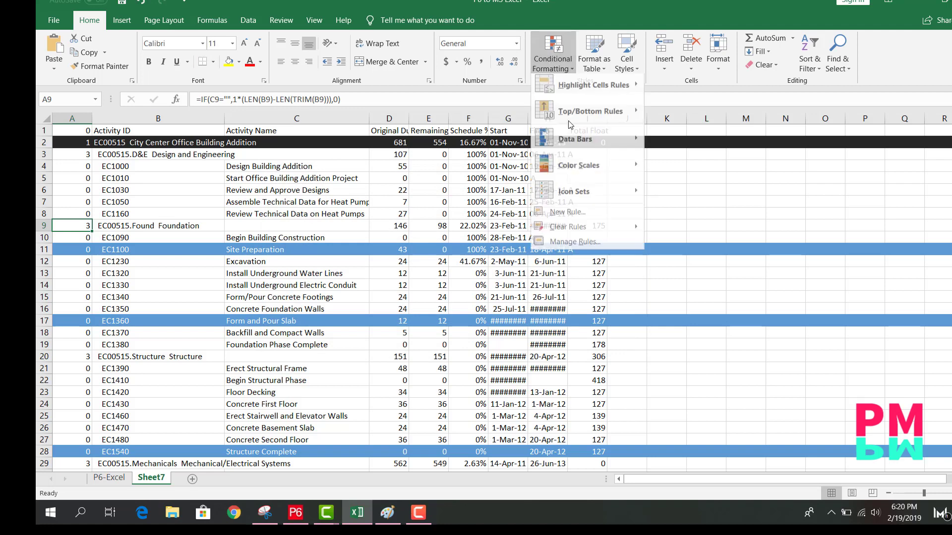
left_click(554, 246)
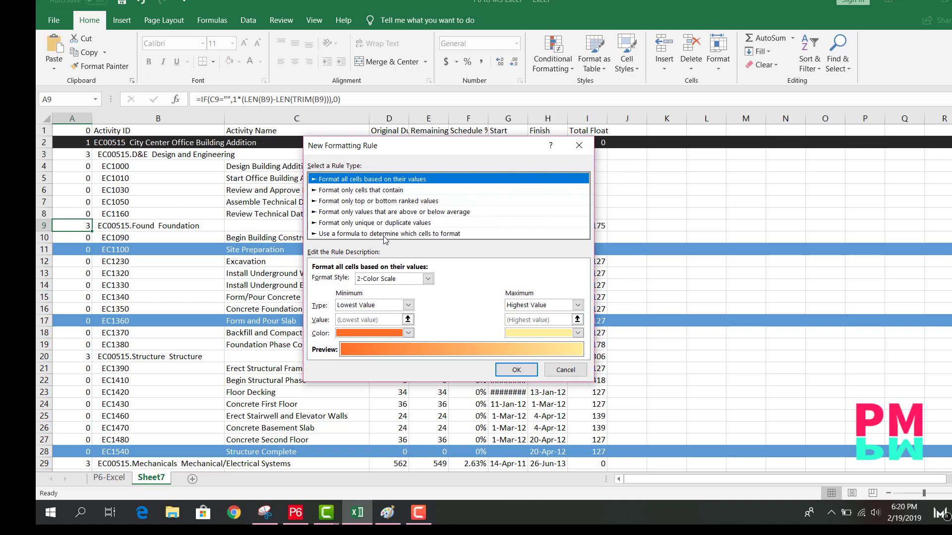
left_click(385, 234)
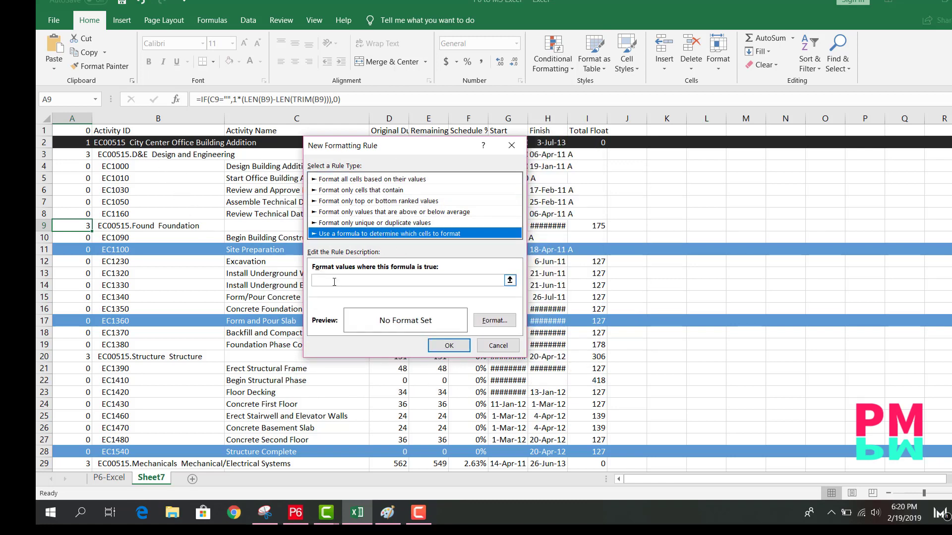
left_click(498, 281)
type("=")
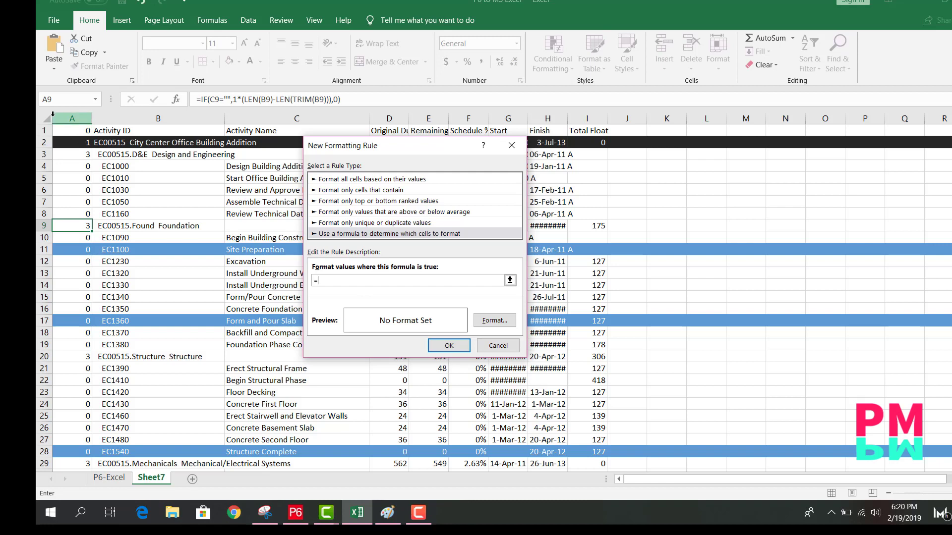
left_click(78, 131)
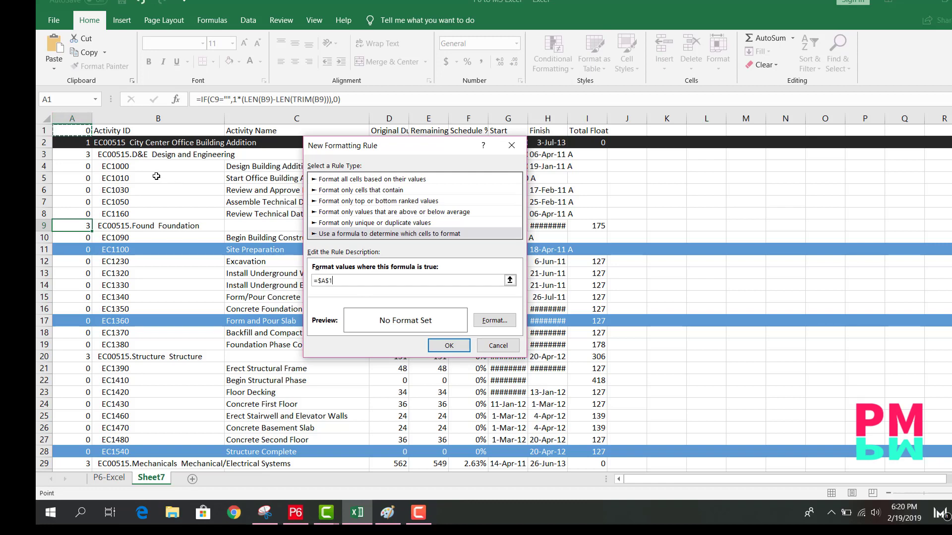
key("BackSpace")
key("BackSpace")
type("1=")
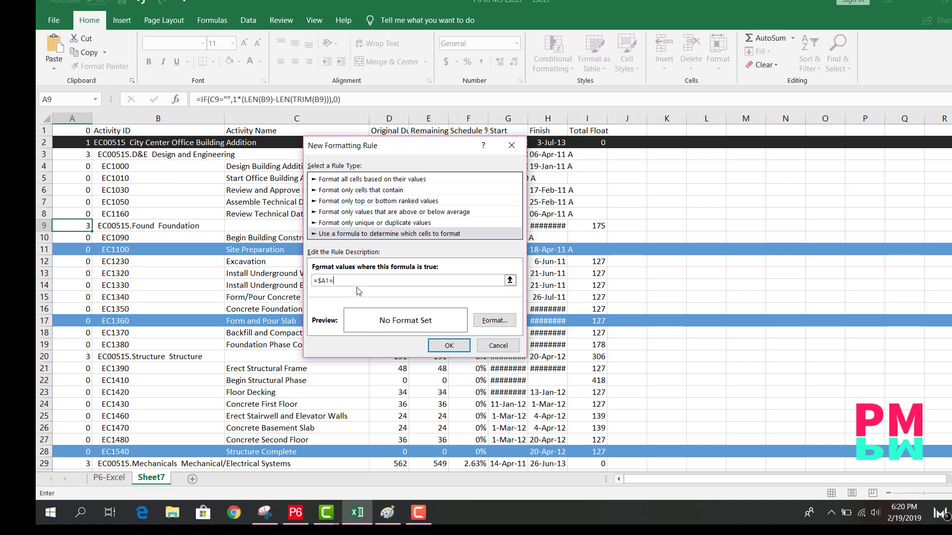
type("3")
Step: Format the =$A1=5 rule with an orange fill and a black font, and add it to the rules
left_click(494, 320)
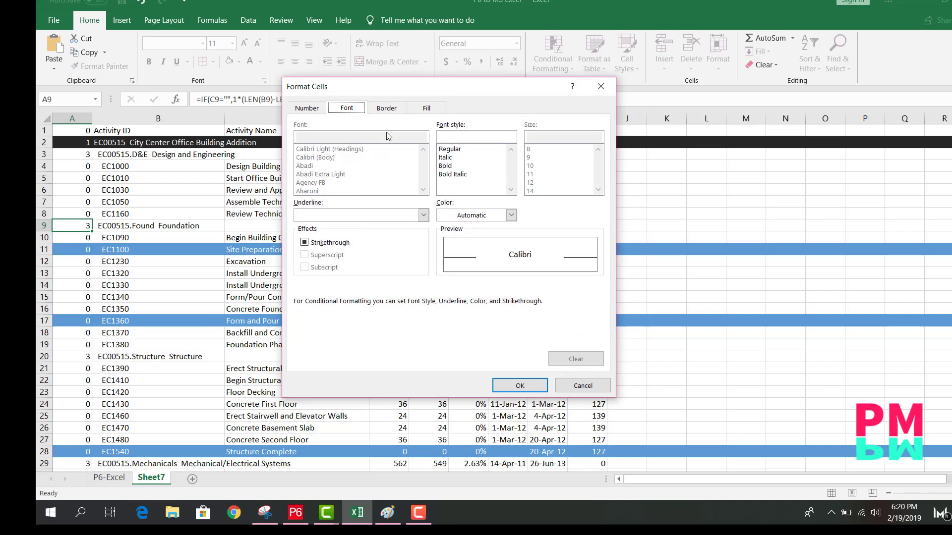
left_click(424, 109)
left_click(328, 226)
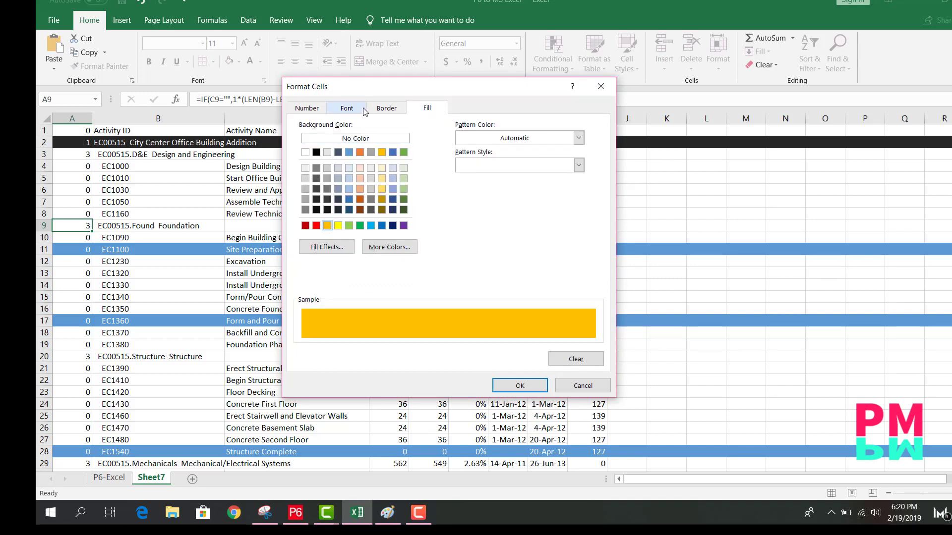
left_click(363, 110)
left_click(511, 216)
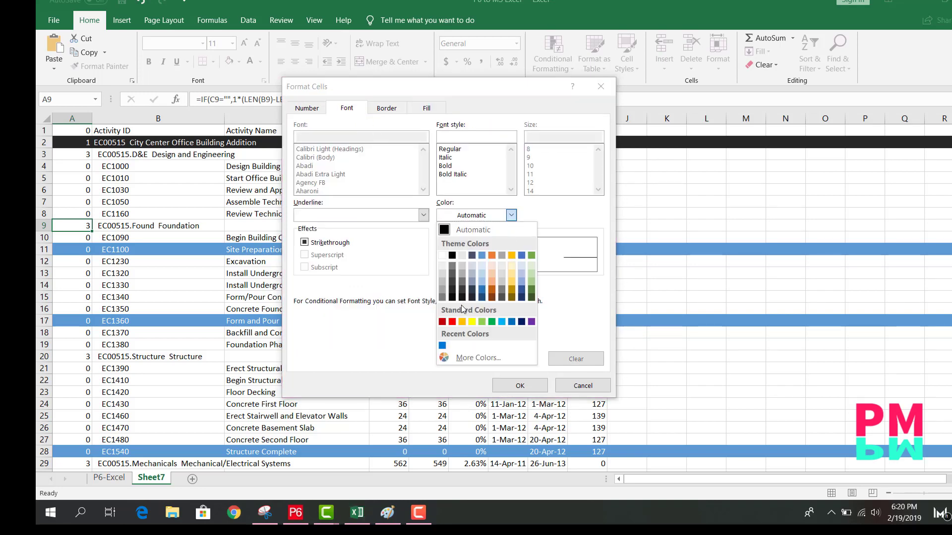
left_click(452, 255)
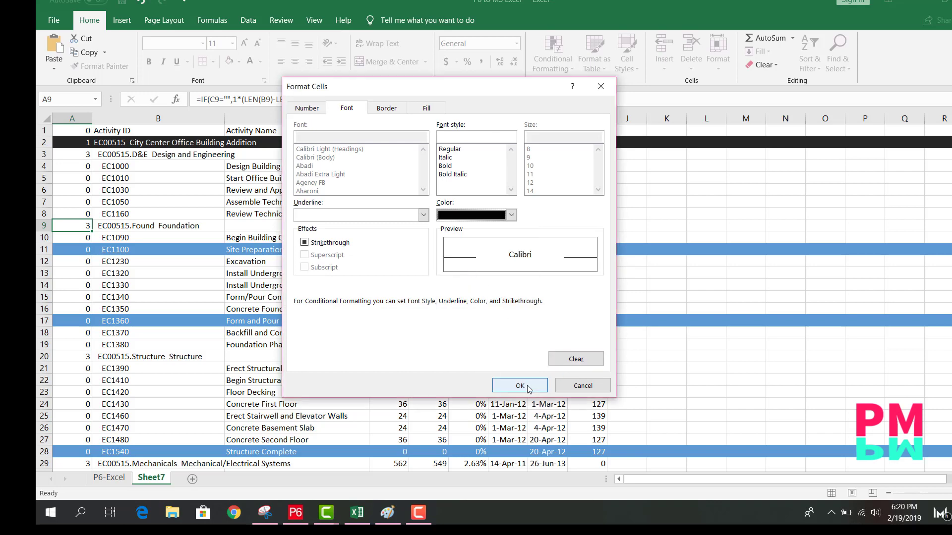
left_click(520, 385)
left_click(456, 349)
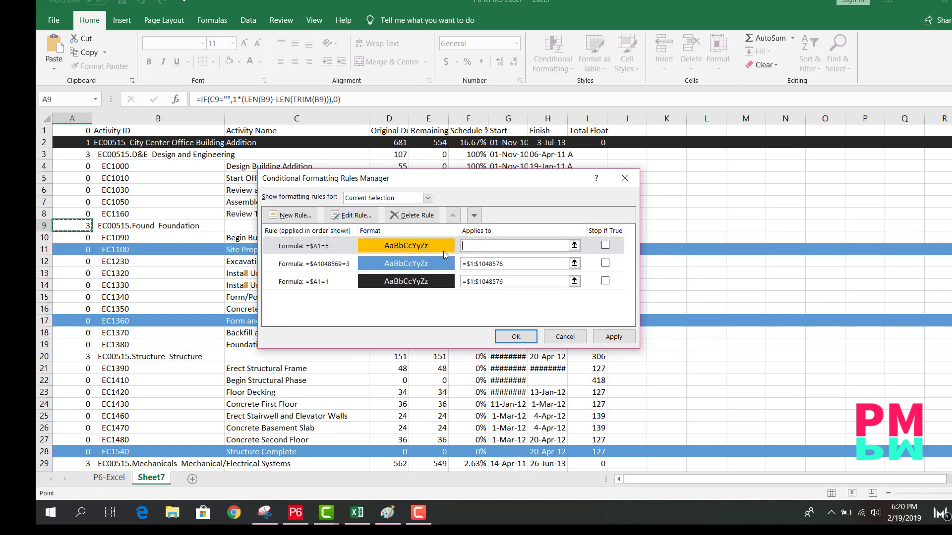
Step: Extend the =$A1=5 rule to the whole sheet, range =$1:$1048576, apply it and check the highlighted rows
left_click(43, 118)
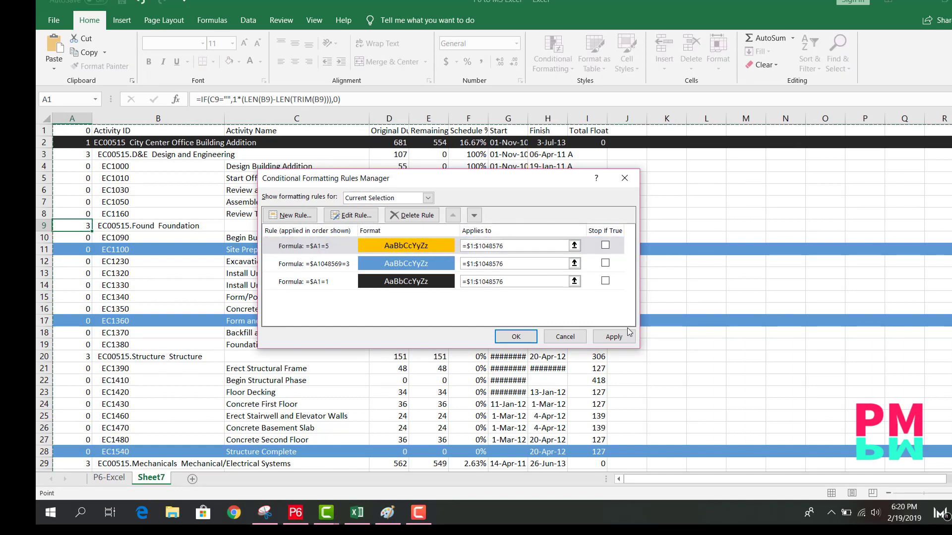
left_click(516, 337)
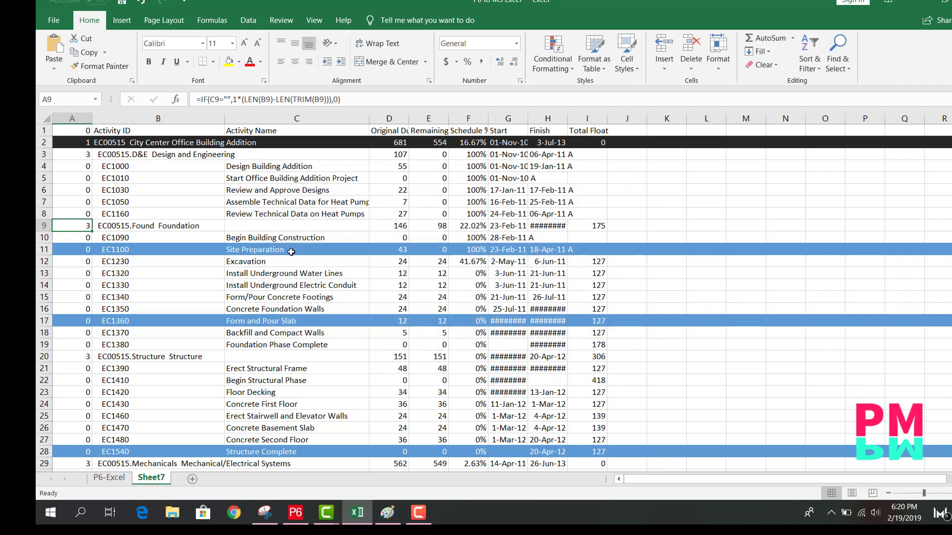
left_click(292, 250)
scroll(205, 344, "down", 12)
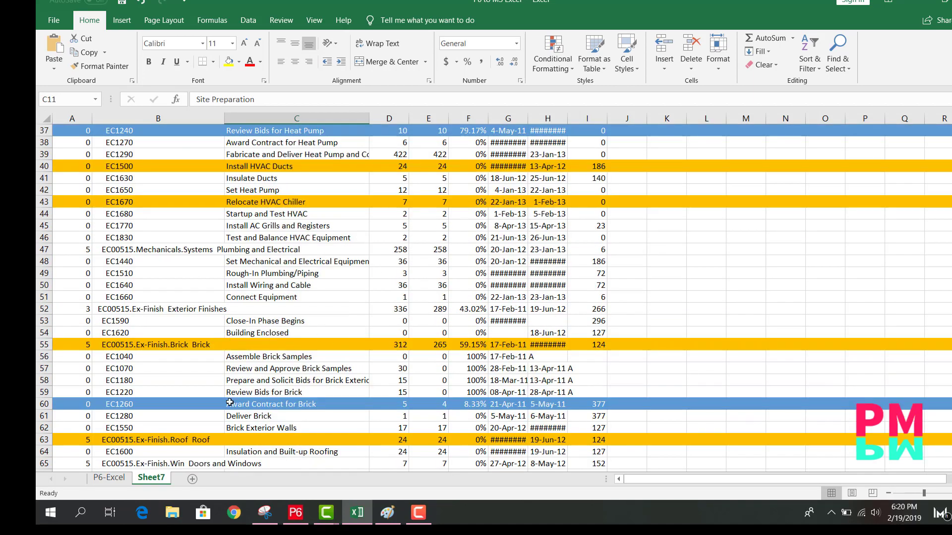
Step: Add a new blank worksheet after Sheet7 and select cell B3 in it
left_click(192, 479)
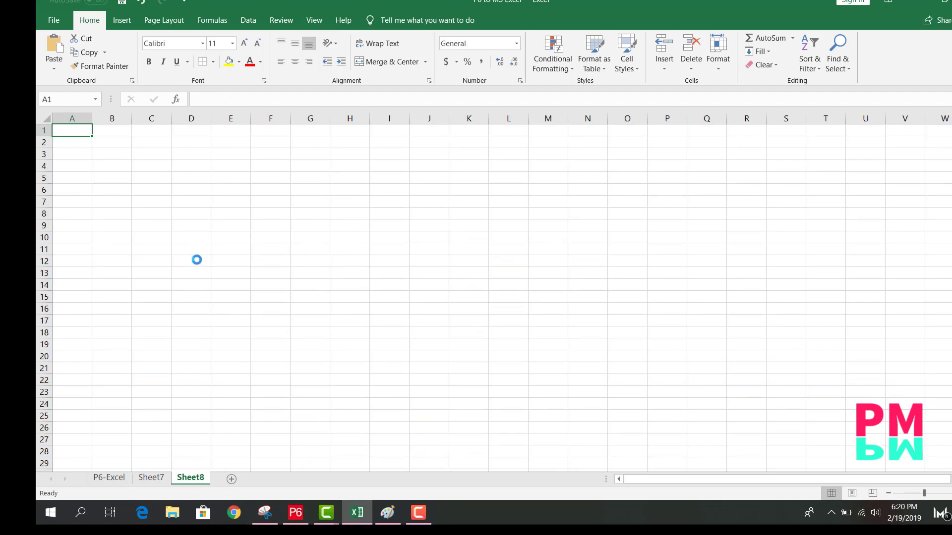
scroll(196, 260, "up", 15)
left_click(298, 246)
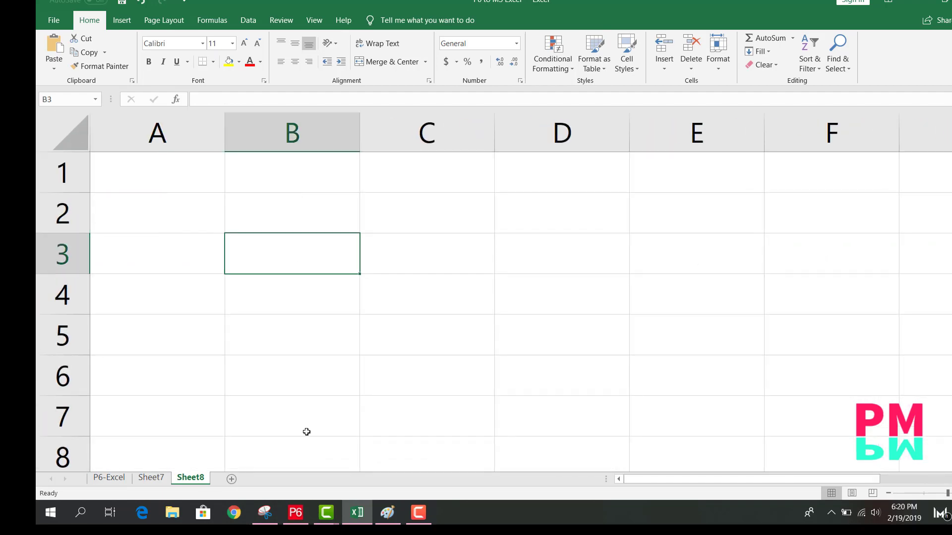
Step: Copy the Connect Equipment text from cell C51 of Sheet7 into cells B3 and B4 of Sheet8
left_click(150, 477)
left_click(275, 296)
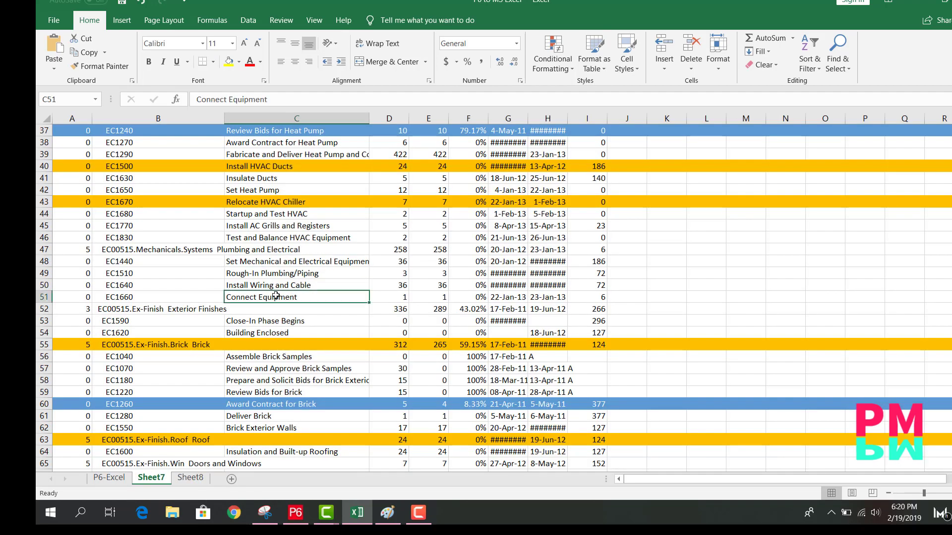
right_click(276, 296)
left_click(322, 42)
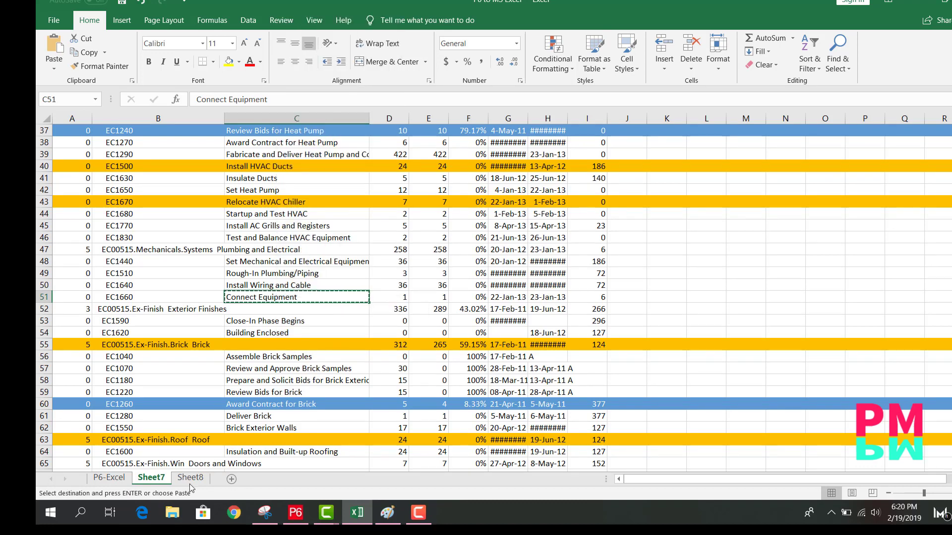
left_click(191, 481)
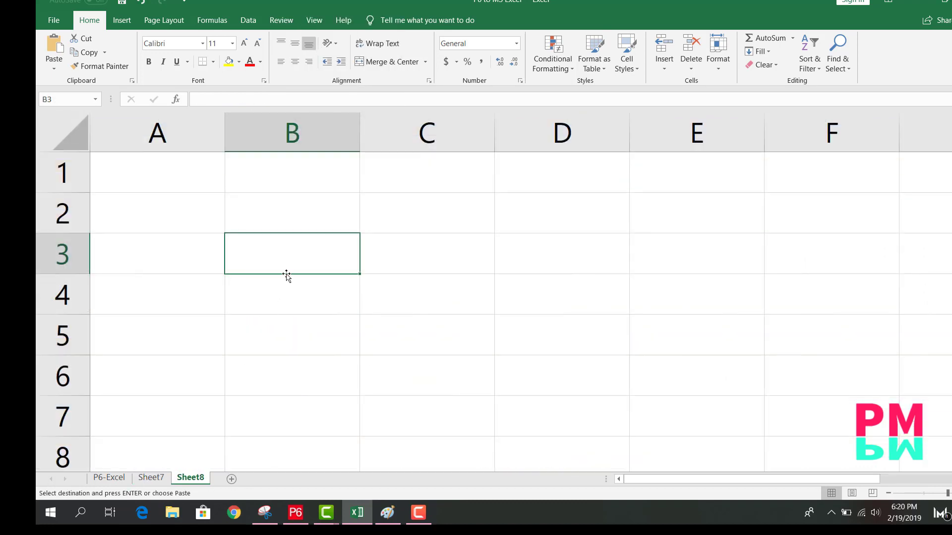
key("ctrl+v")
left_click(296, 301)
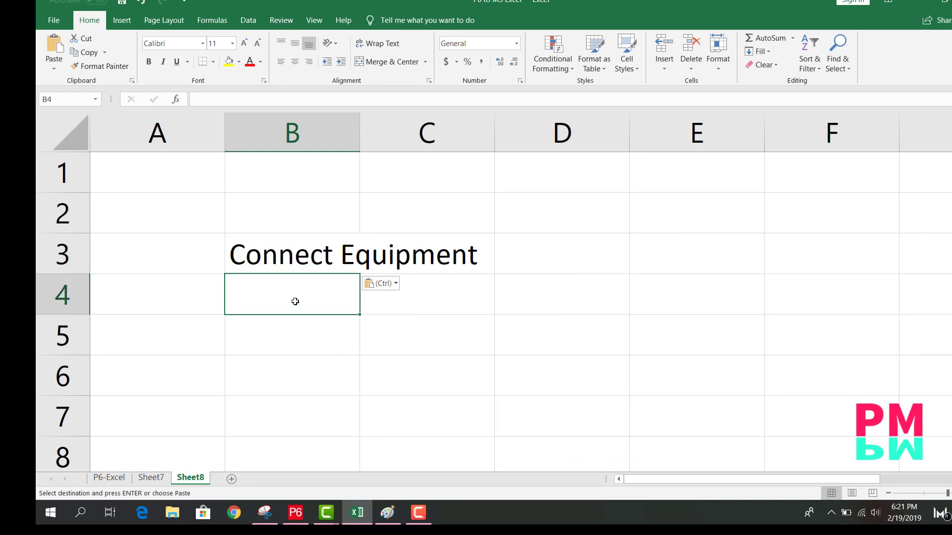
key("ctrl+v")
Step: Insert leading spaces before the Connect Equipment text in B4 and fit column B's width to its contents
double_click(258, 292)
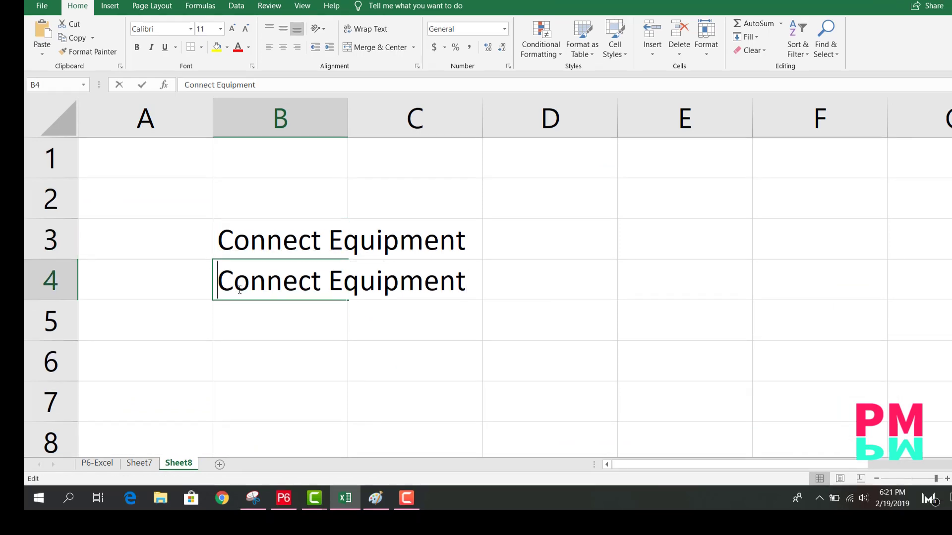
left_click(303, 400)
left_click(190, 255)
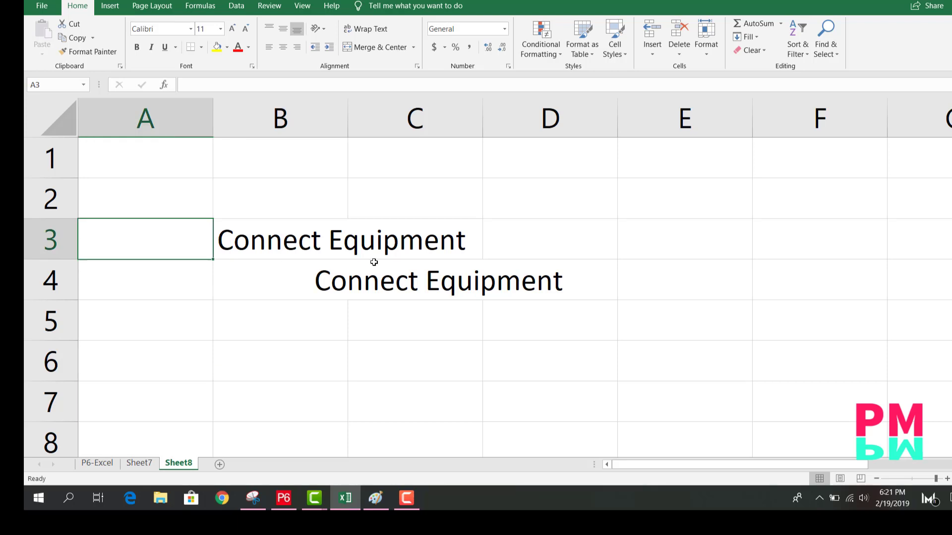
double_click(349, 120)
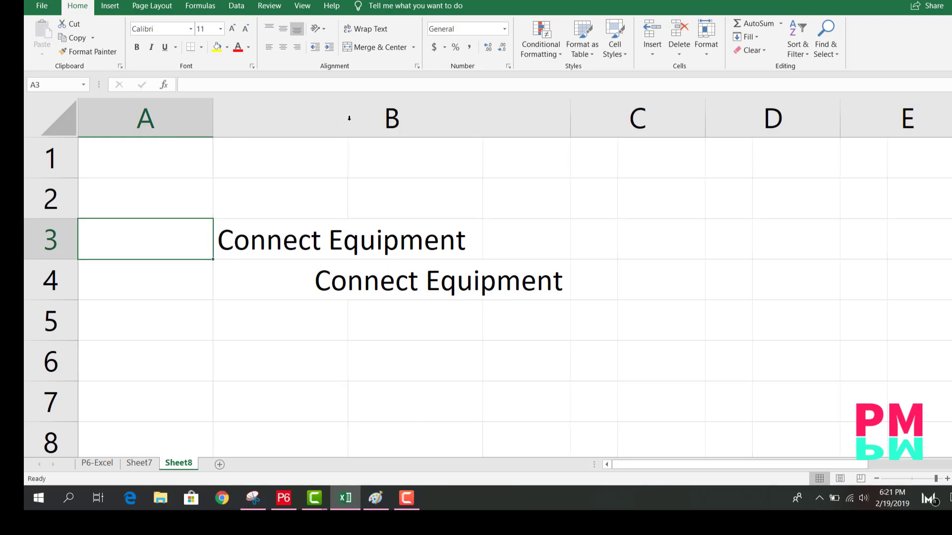
Step: Enter =LEN(B3) in cell A3 and copy the formula down to A4
left_click(410, 297)
left_click(404, 240)
left_click(198, 255)
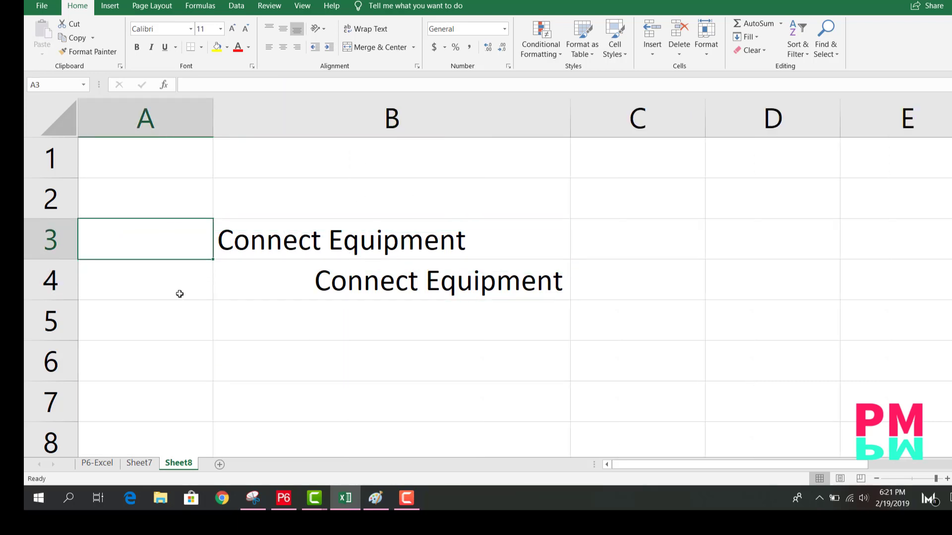
type("=")
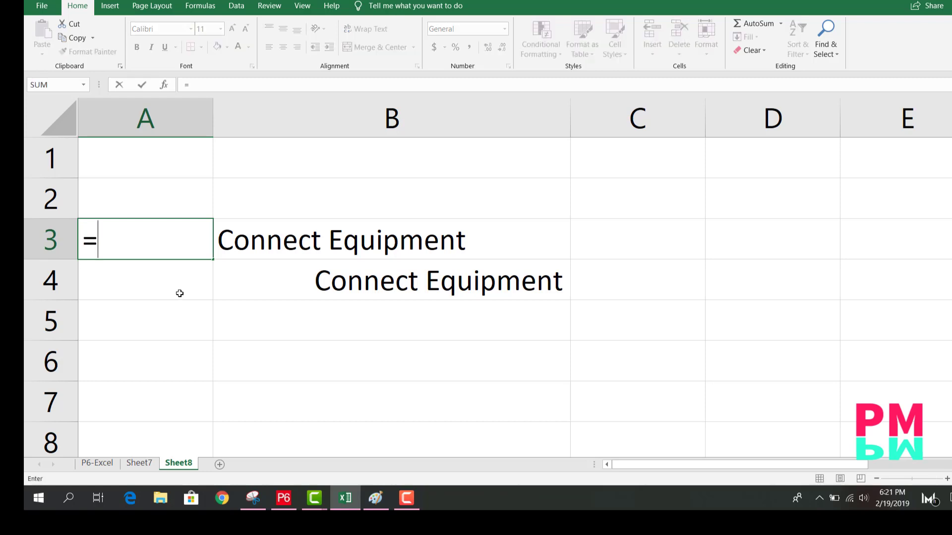
type("LEN(")
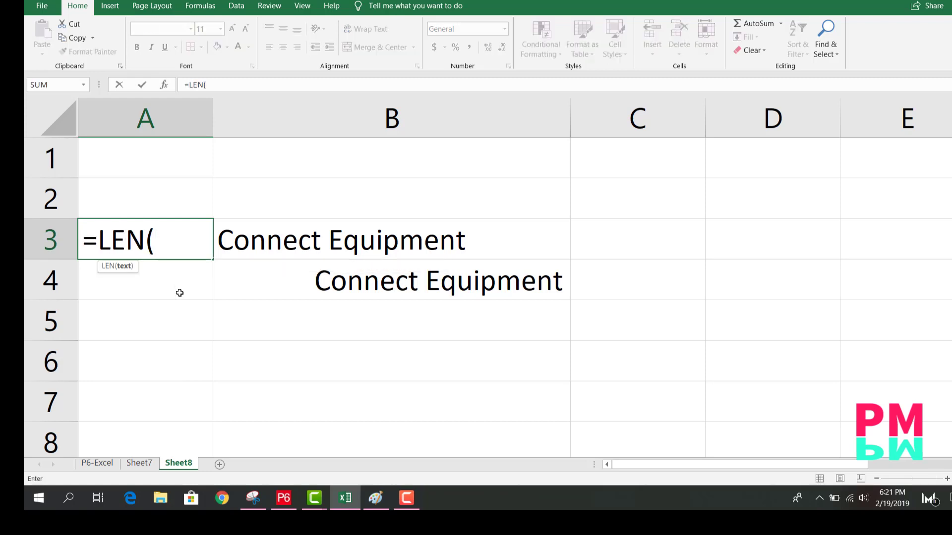
left_click(351, 221)
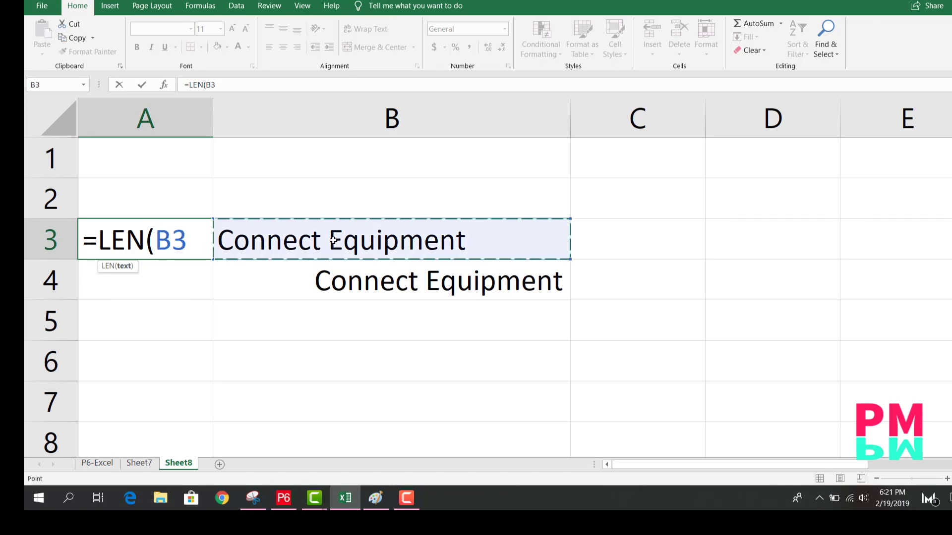
type(")")
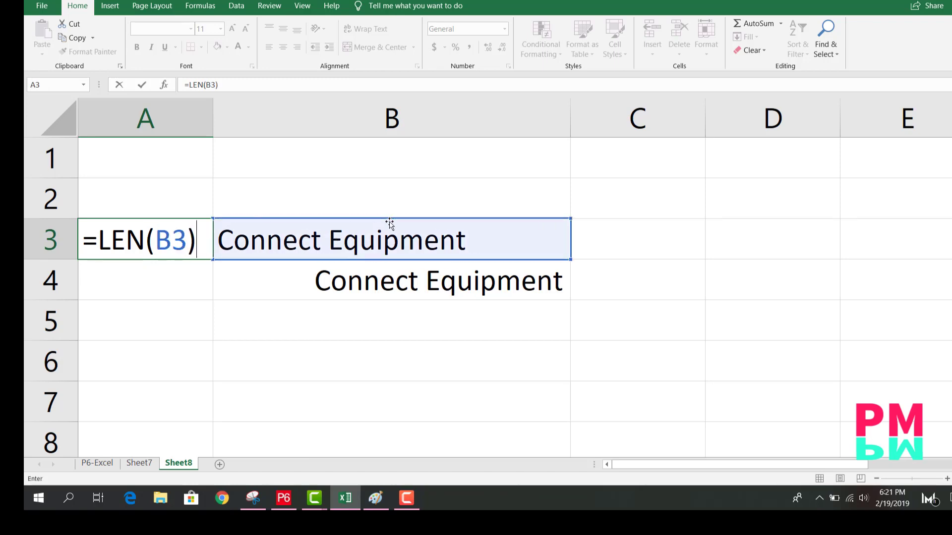
key("Return")
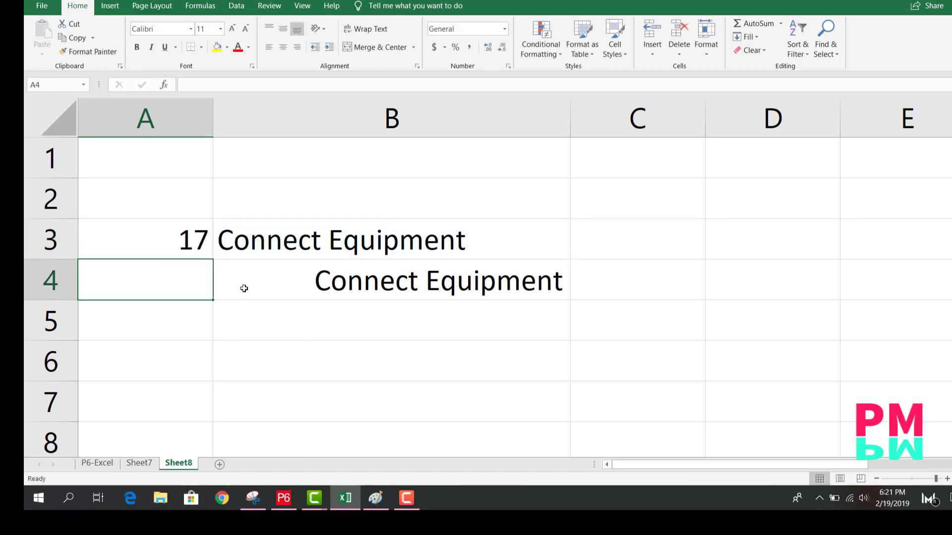
left_click(180, 242)
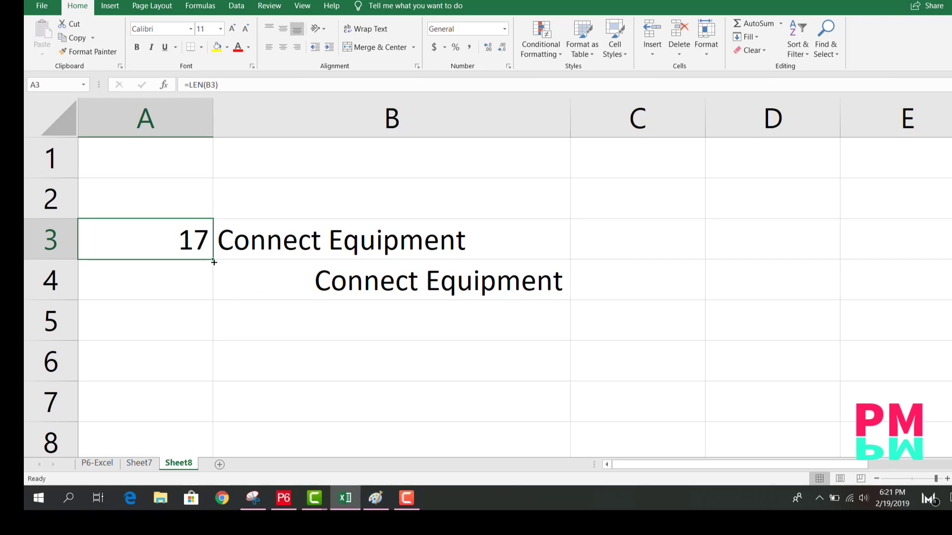
left_click_drag(211, 259, 208, 298)
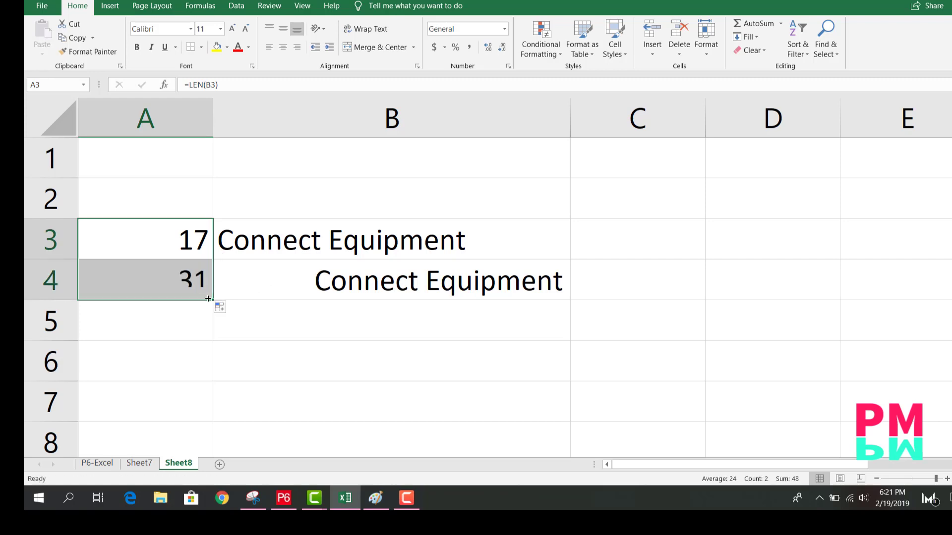
Step: Examine the leading spaces inside cell B4 by selecting them, and leave the cell without editing
left_click(295, 284)
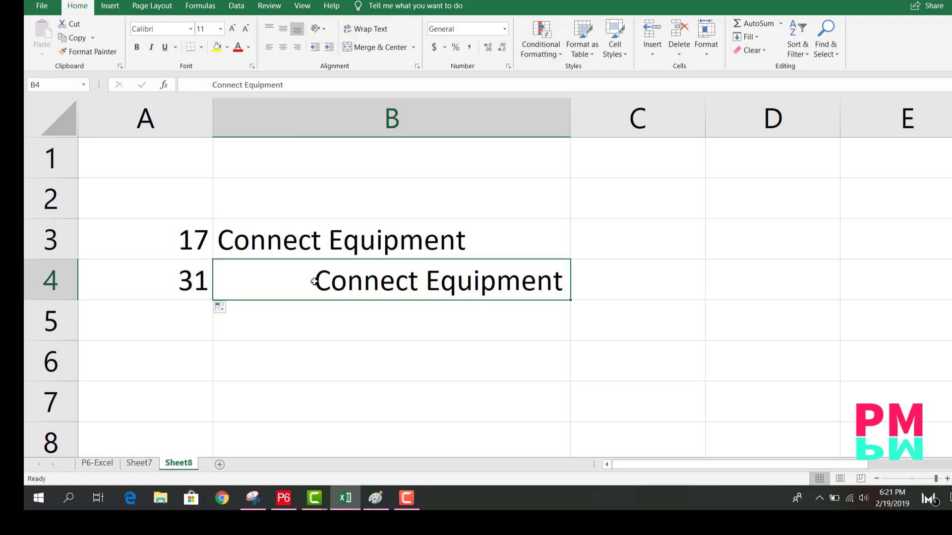
double_click(315, 281)
left_click_drag(314, 281, 218, 274)
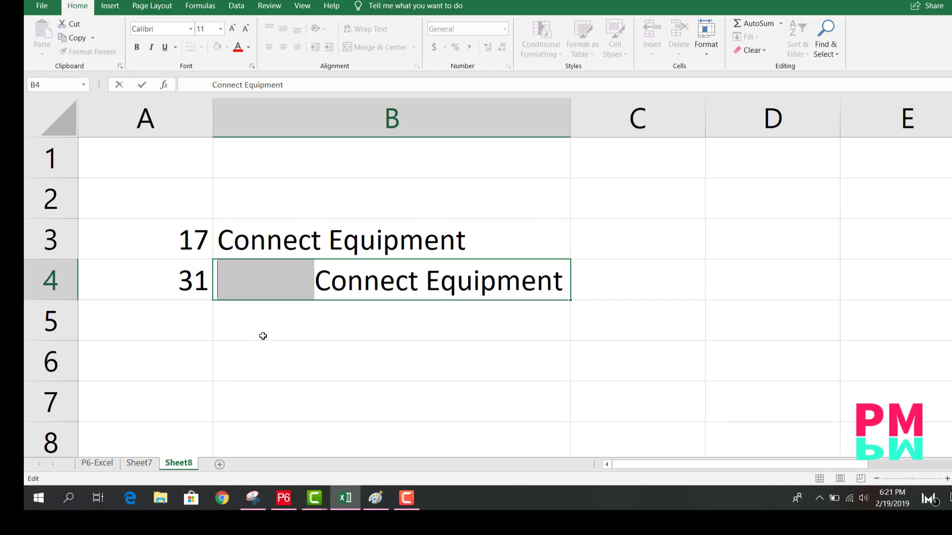
key("Escape")
left_click(323, 378)
Step: Enter =TRIM(B4) in cell C4 of Sheet8 to strip the leading spaces from the Connect Equipment text
left_click(627, 291)
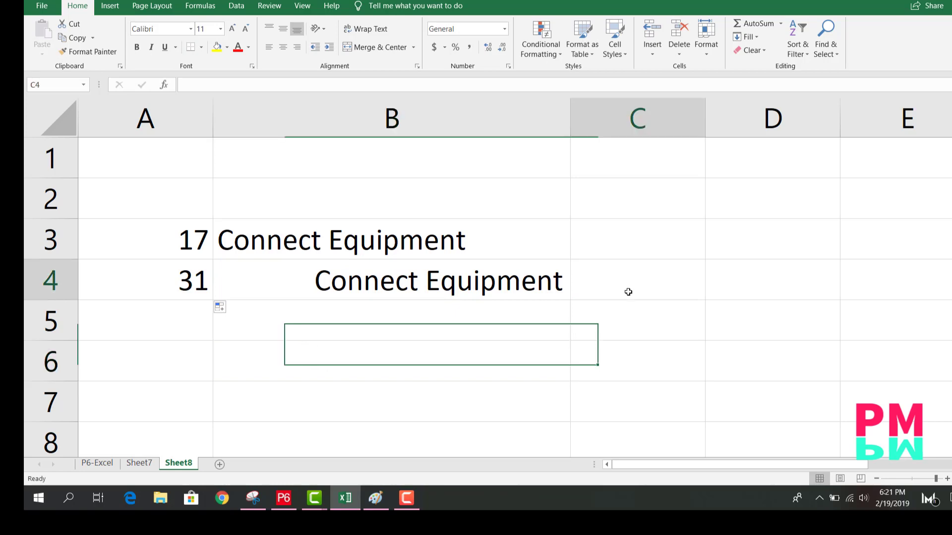
type("=")
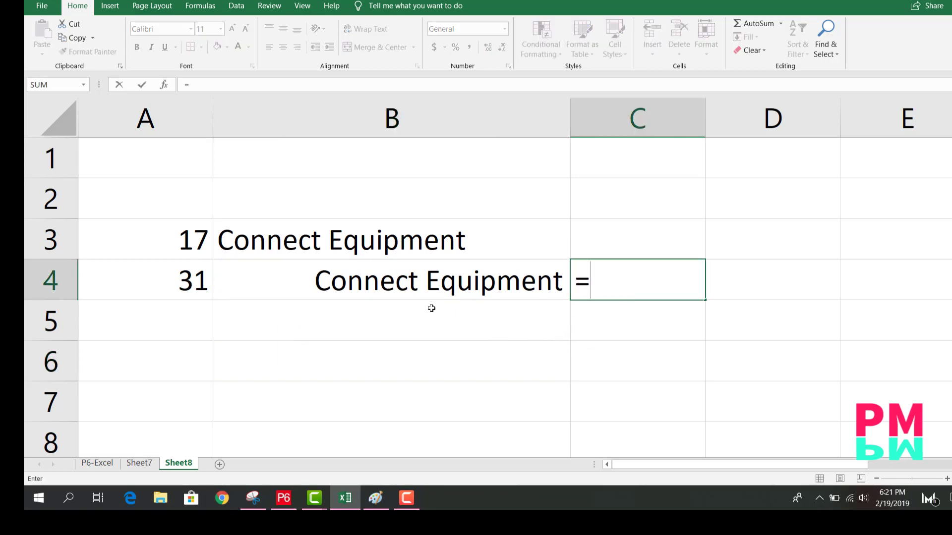
type("TRI")
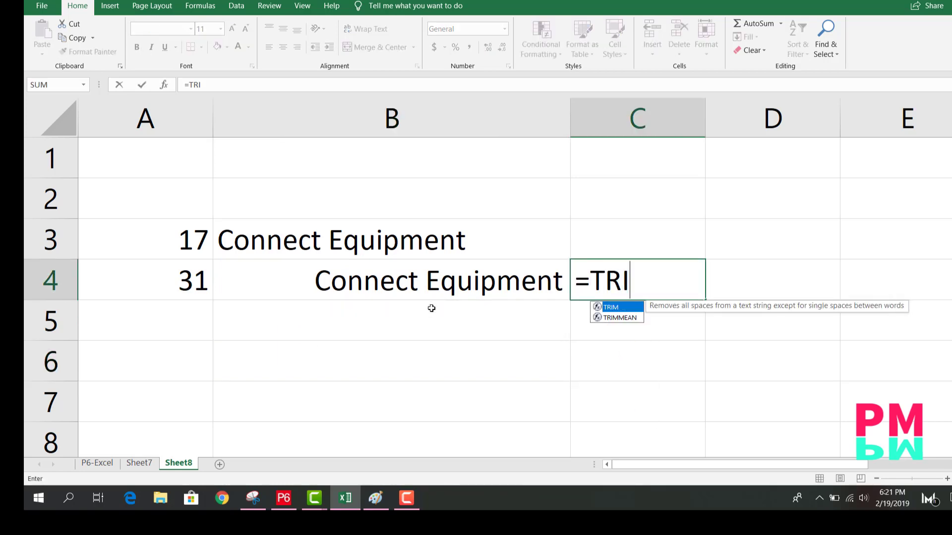
type("M9")
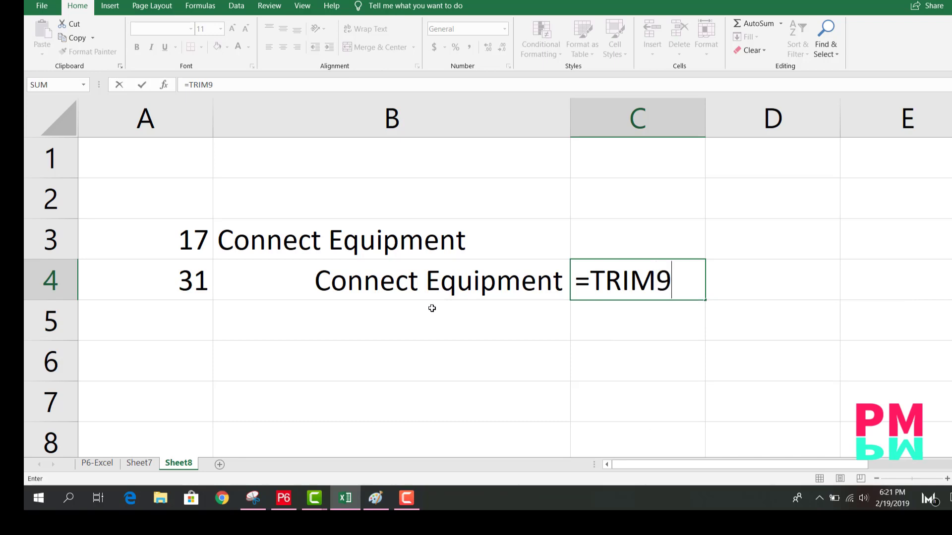
key("BackSpace")
type("(")
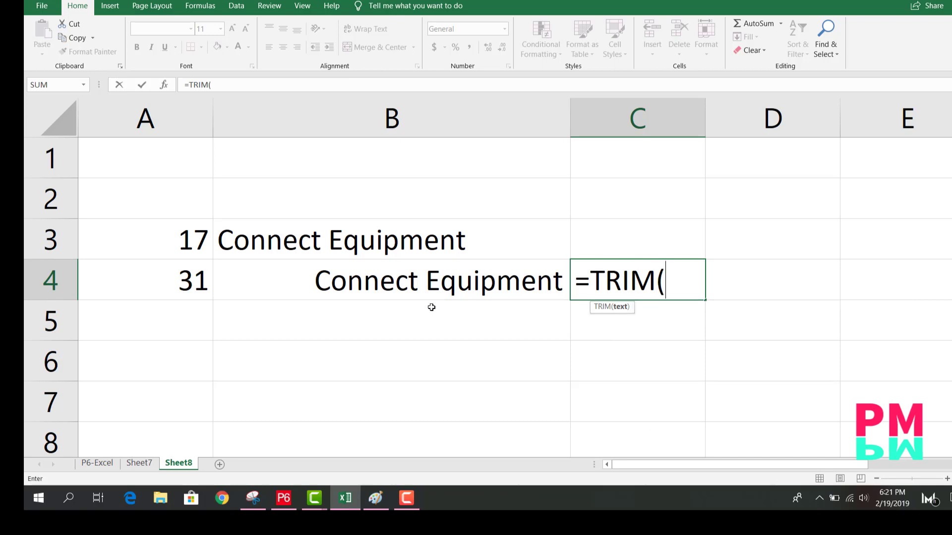
left_click(454, 280)
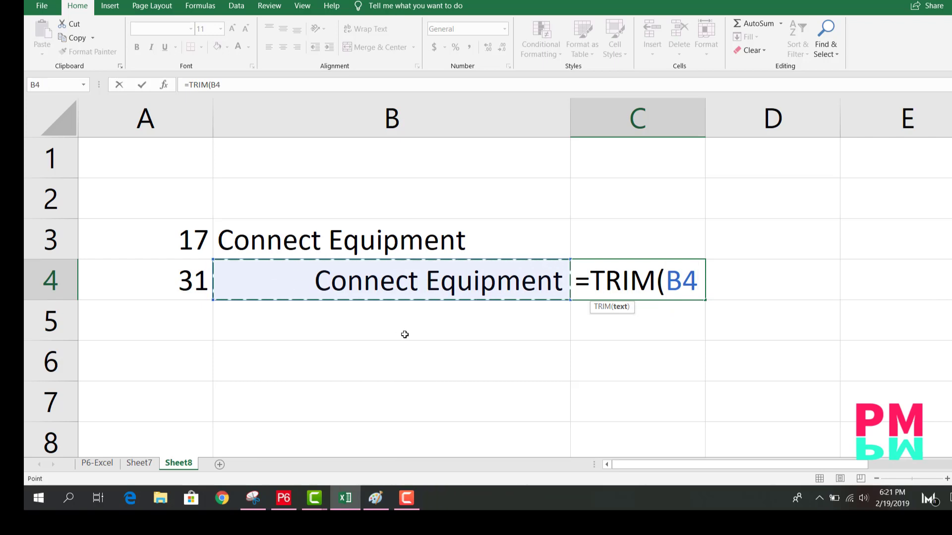
type(")")
key("Return")
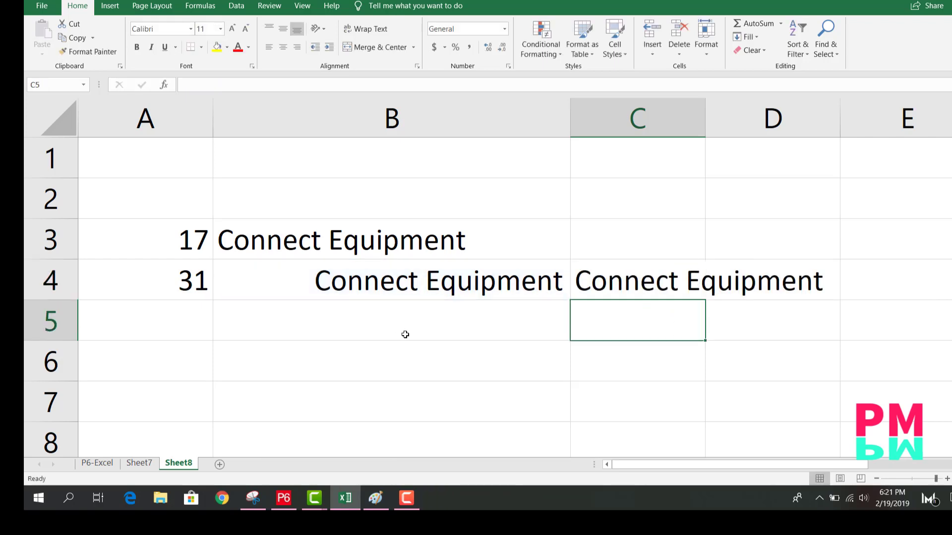
left_click(621, 285)
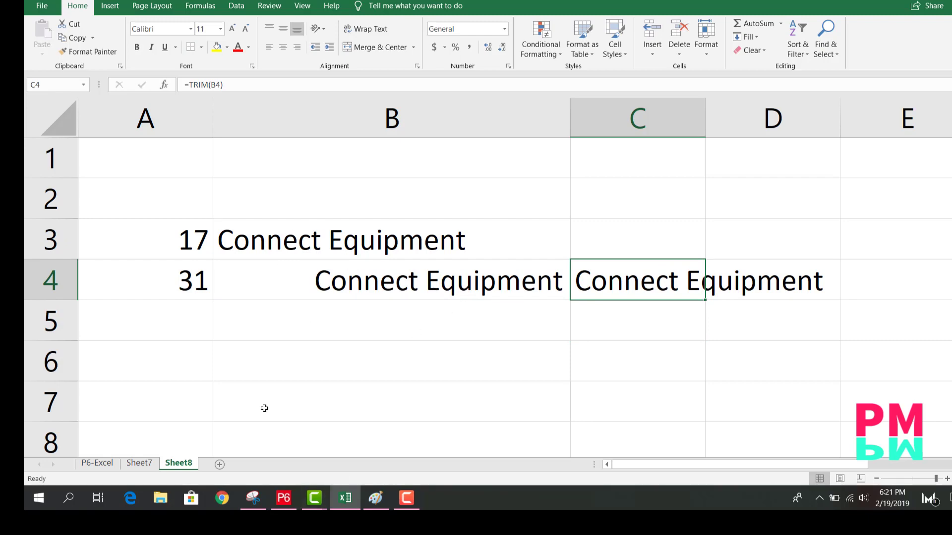
Step: Return to Sheet7 and view the highlighted WBS rows from the first row of the activity list
left_click(143, 463)
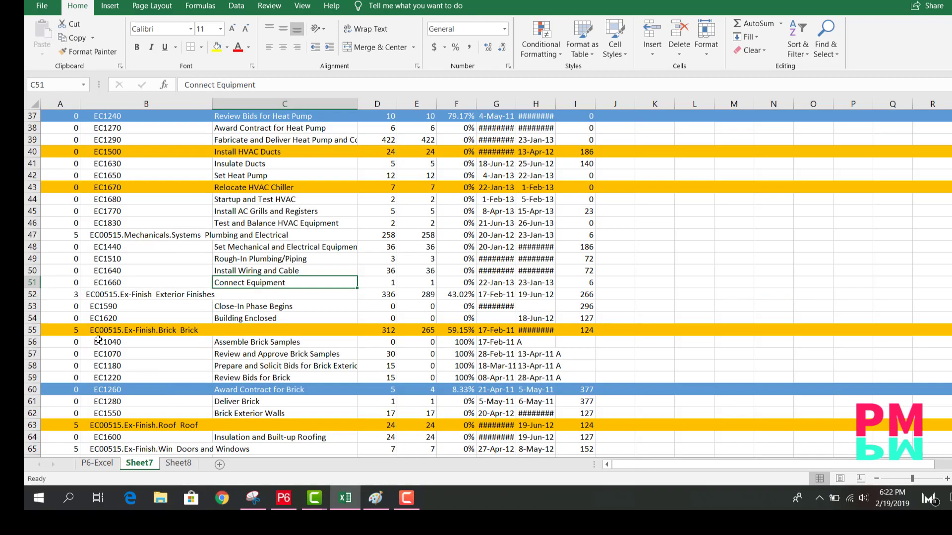
scroll(78, 318, "up", 12)
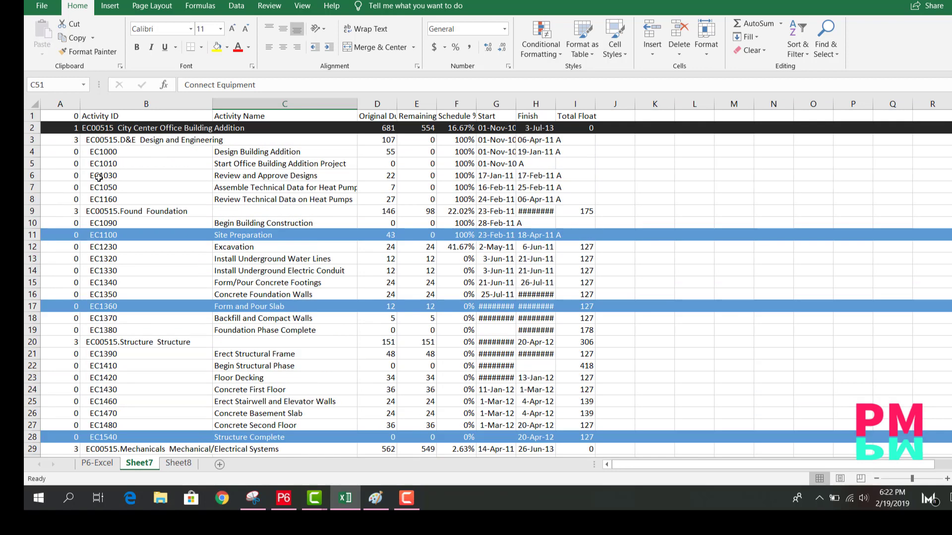
left_click(63, 135)
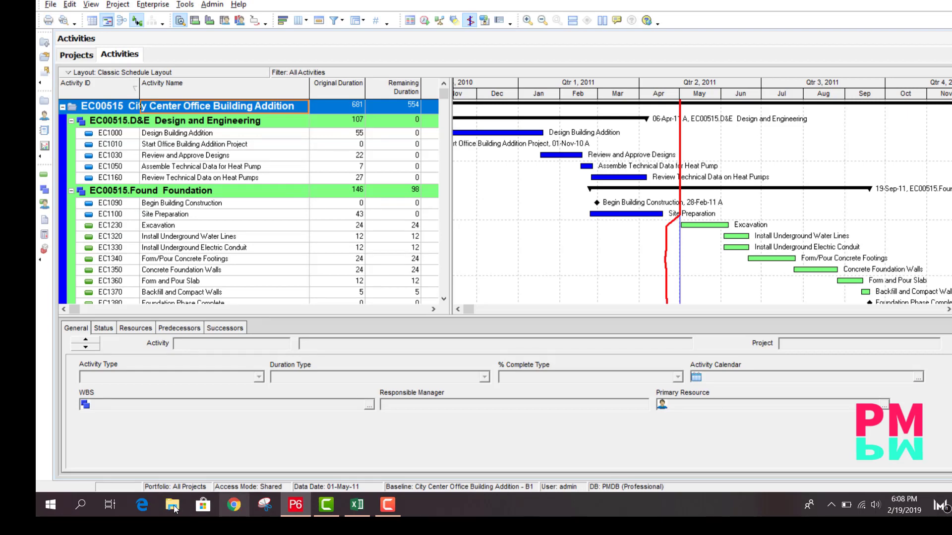
Step: Search Windows for Paint and launch the Paint desktop app
left_click(90, 505)
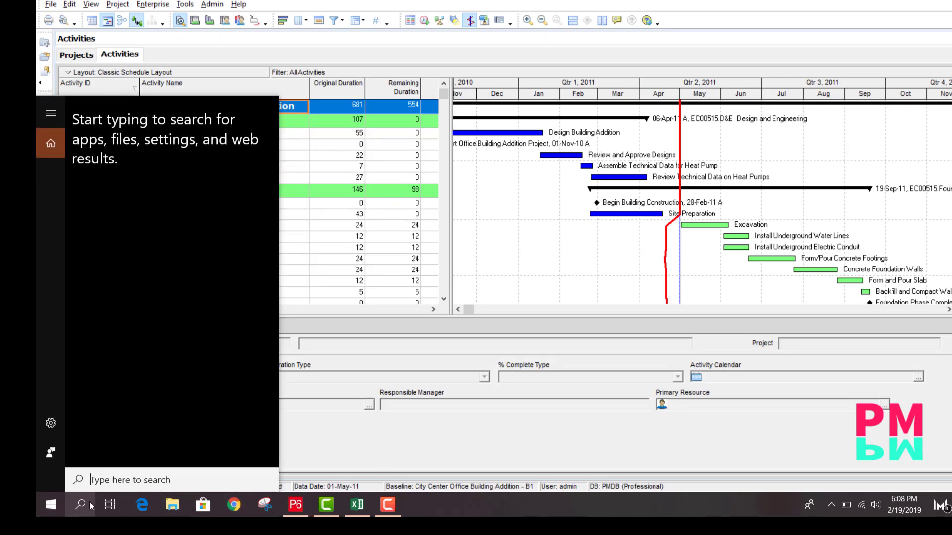
type("PAINT")
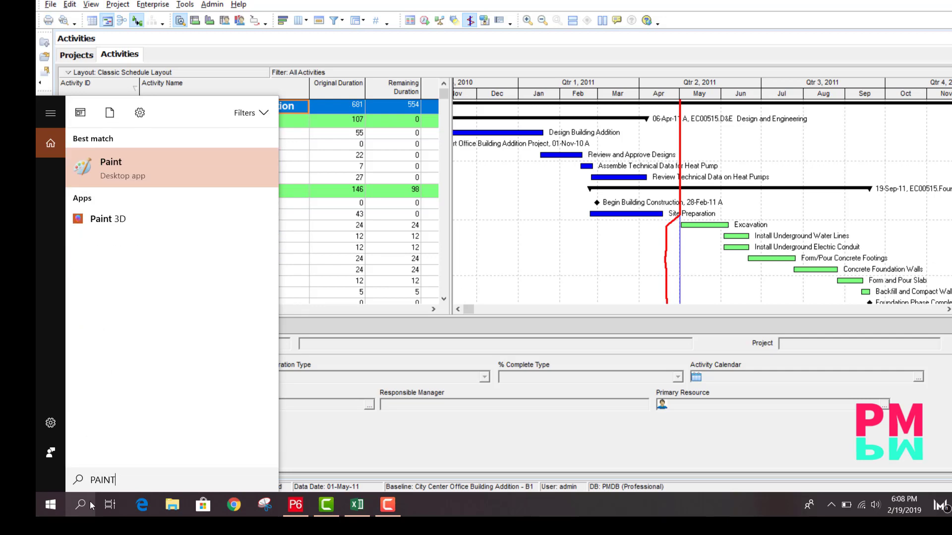
key("Return")
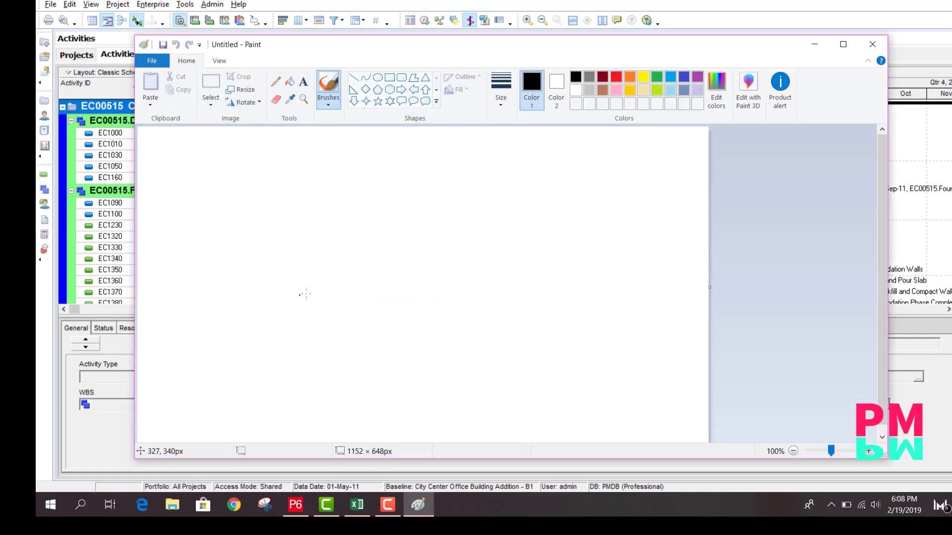
Step: Capture the upper part of the P6 activity table with the Snipping Tool and paste the copied snip into Paint
left_click(533, 17)
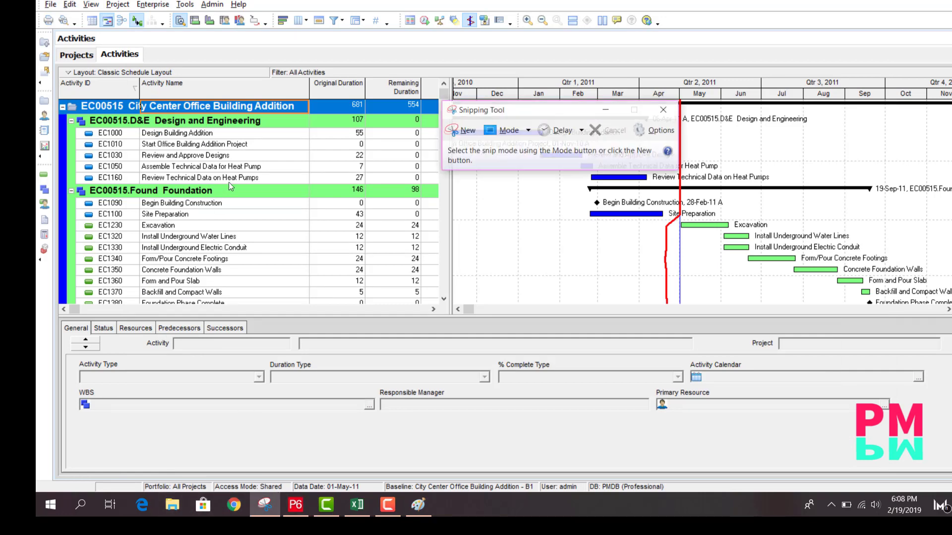
left_click(460, 130)
left_click_drag(41, 60, 400, 239)
left_click(214, 24)
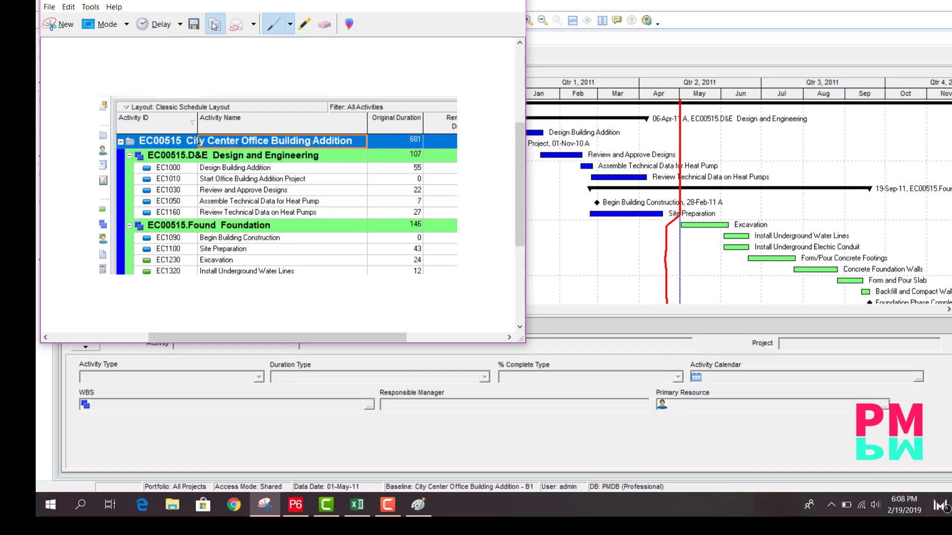
left_click(418, 505)
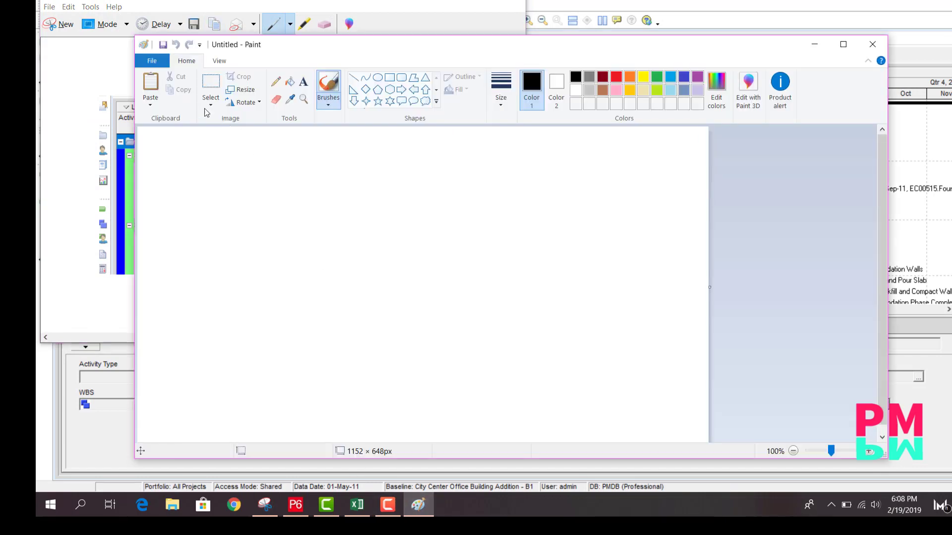
left_click(150, 83)
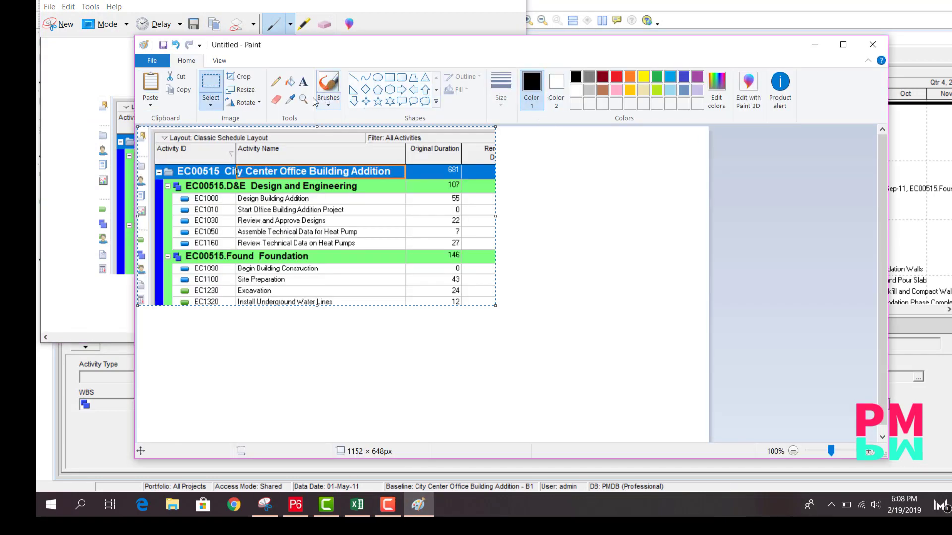
Step: Sample the blue of the EC00515 project row with the Color picker and open its RGB values in Edit Colors
left_click(290, 99)
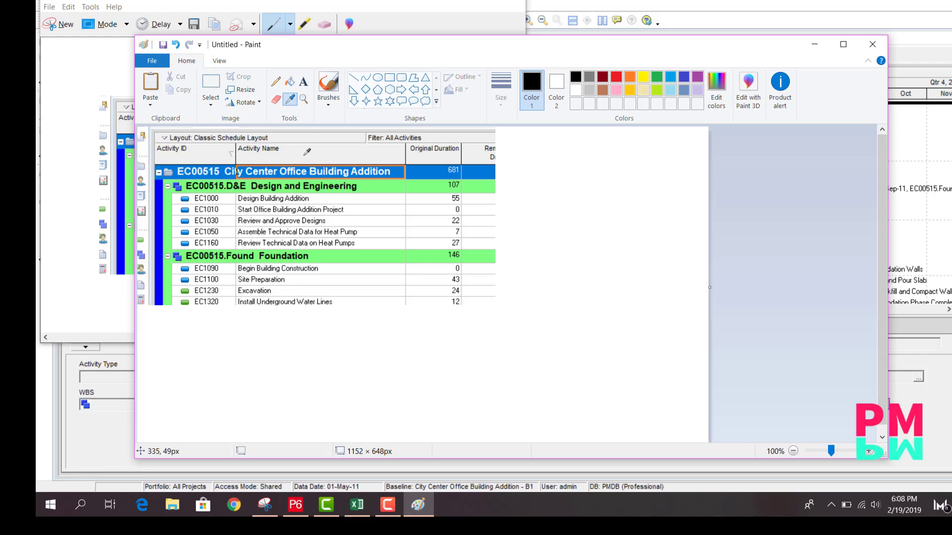
left_click(221, 175)
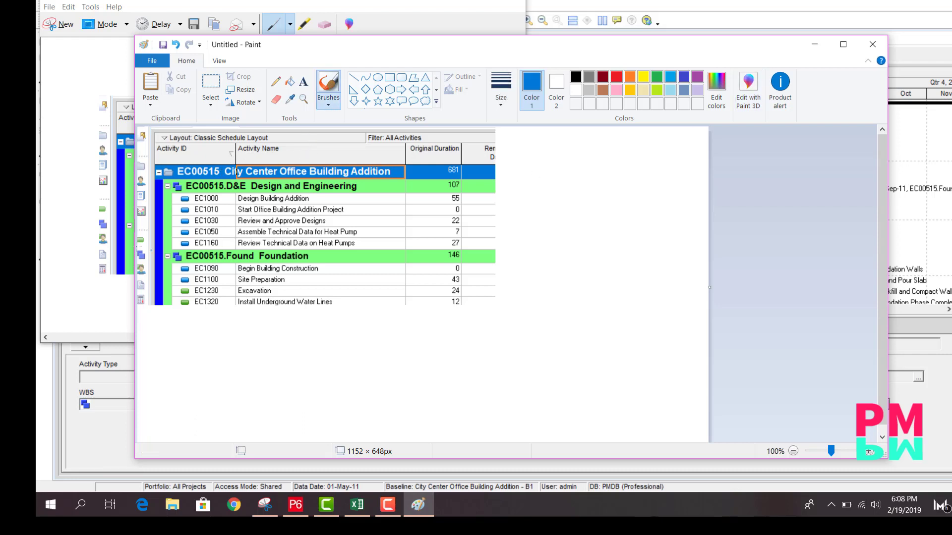
left_click(717, 99)
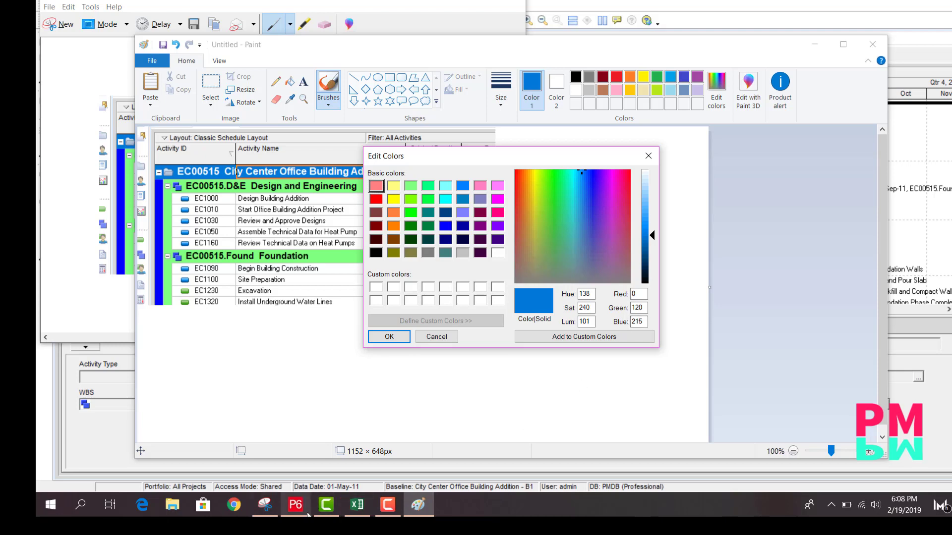
Step: Switch to Excel and open the =$A1=1 conditional formatting rule on Sheet4 for editing
left_click(357, 505)
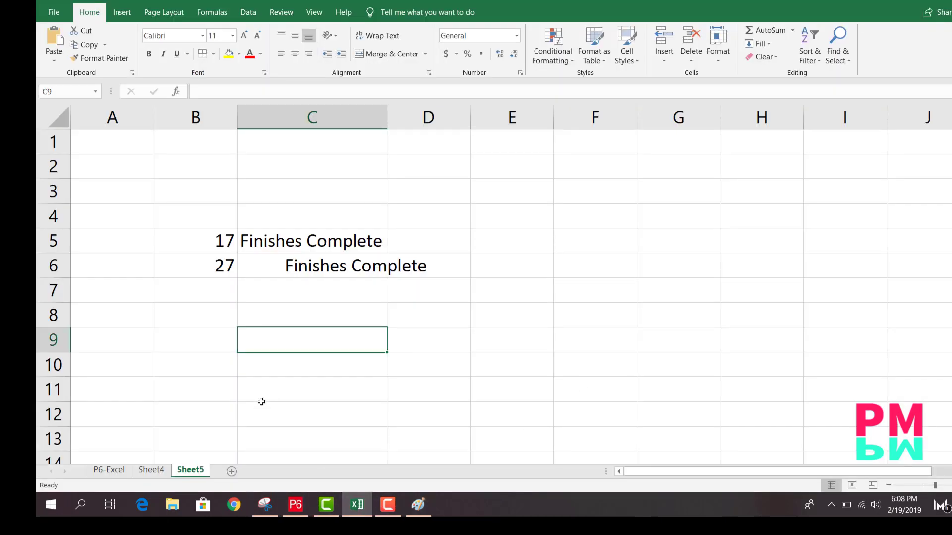
left_click(151, 469)
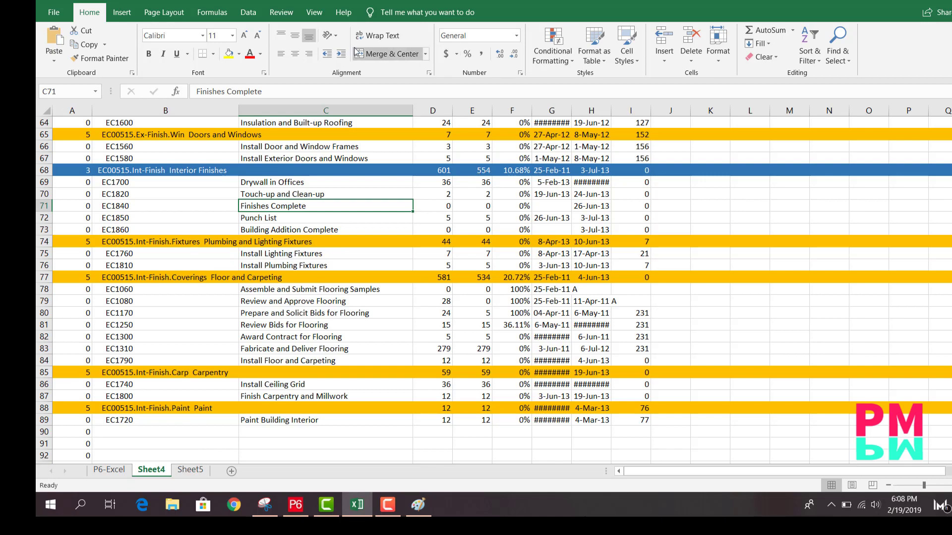
left_click(553, 52)
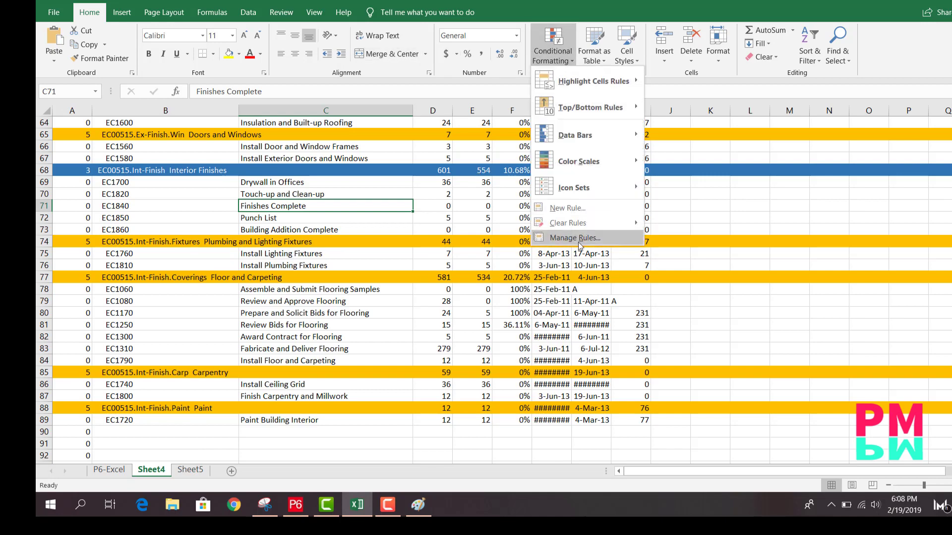
left_click(575, 238)
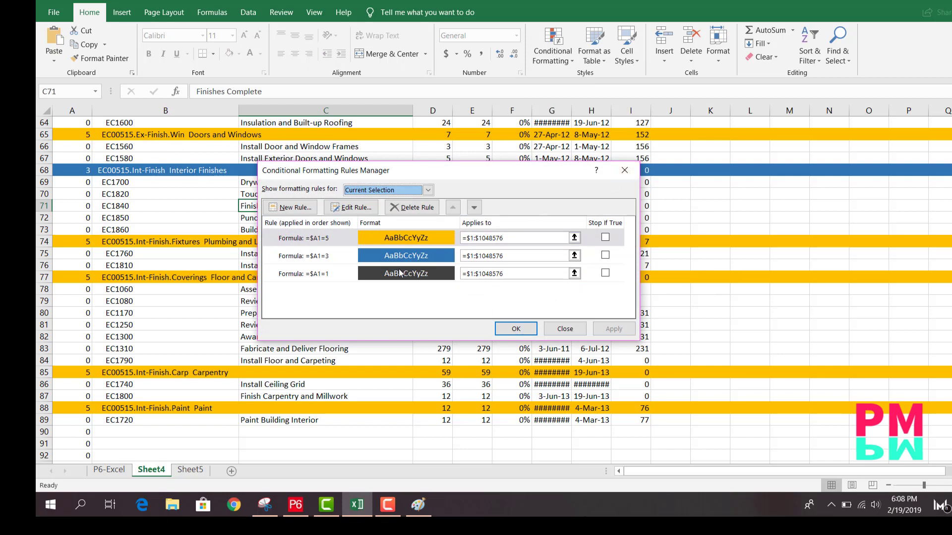
left_click(439, 277)
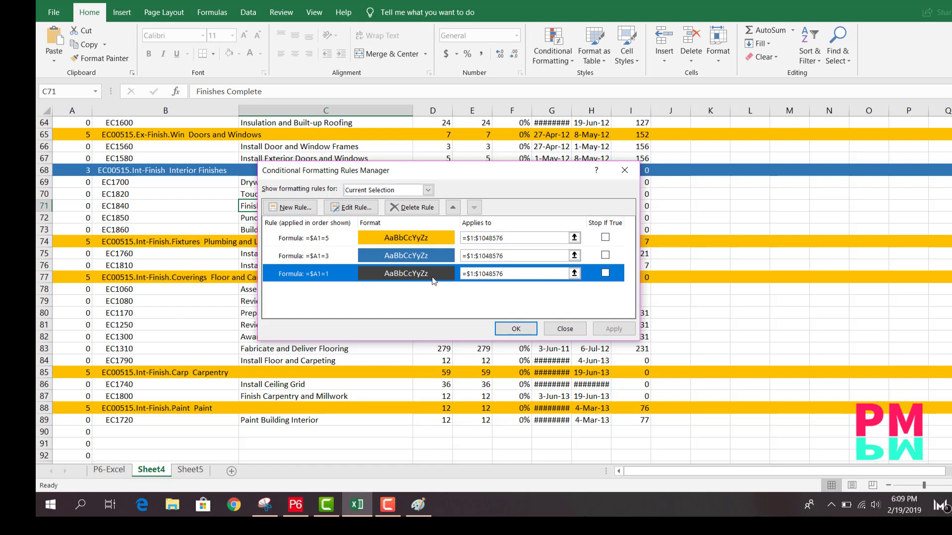
left_click(351, 207)
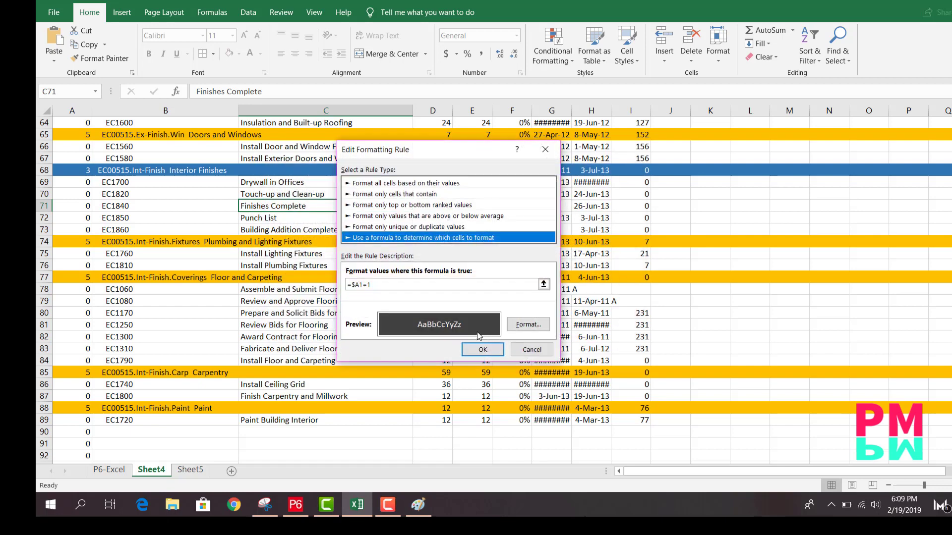
Step: Open the custom RGB fill colour of the =$A1=1 rule and check the sampled blue's RGB values in Paint
left_click(522, 334)
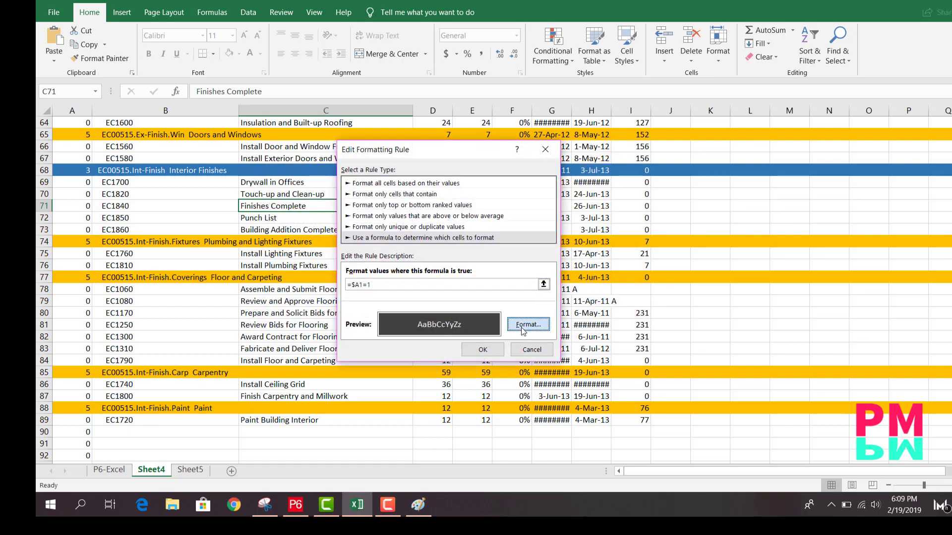
left_click(424, 101)
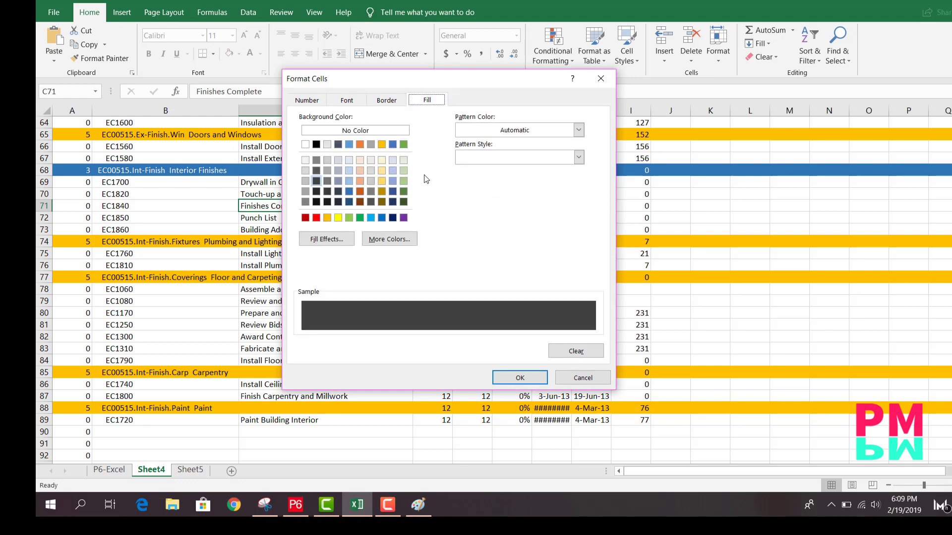
left_click(391, 239)
double_click(420, 273)
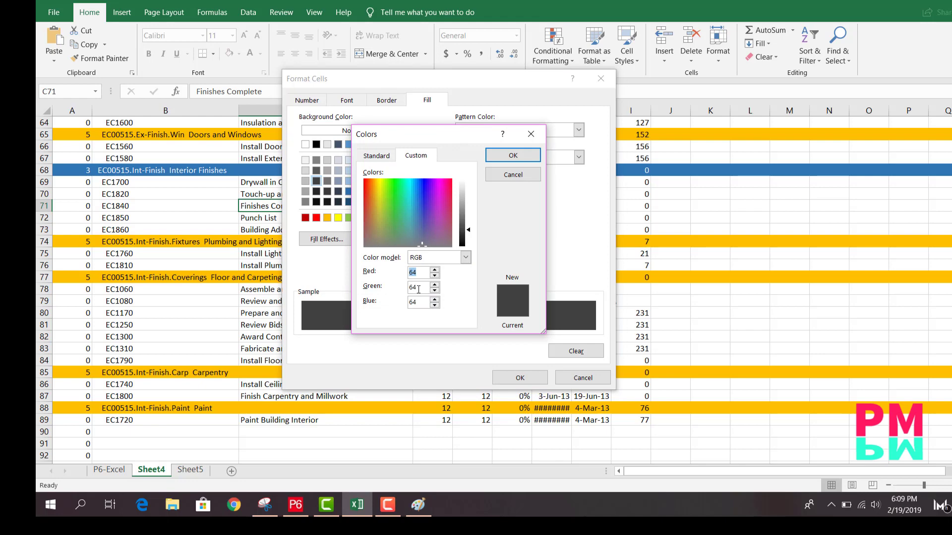
left_click(419, 508)
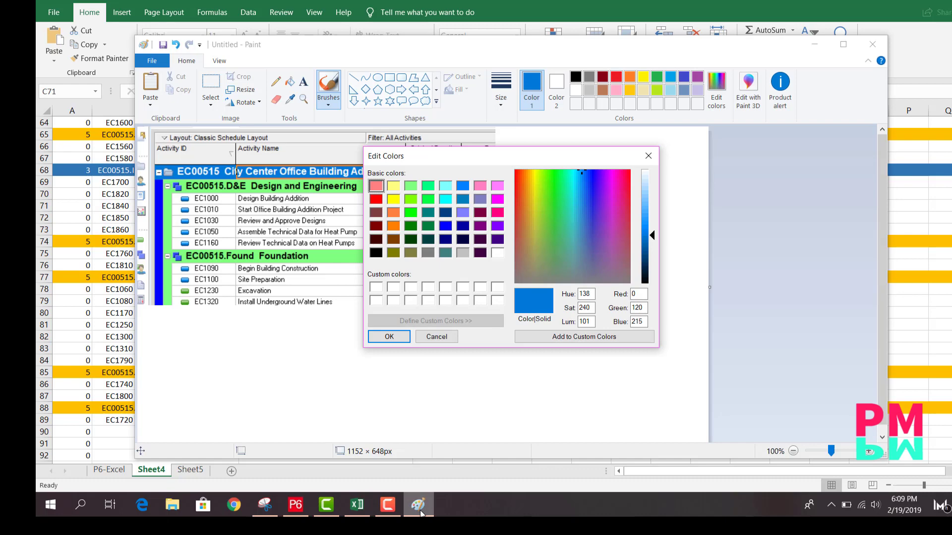
left_click(420, 513)
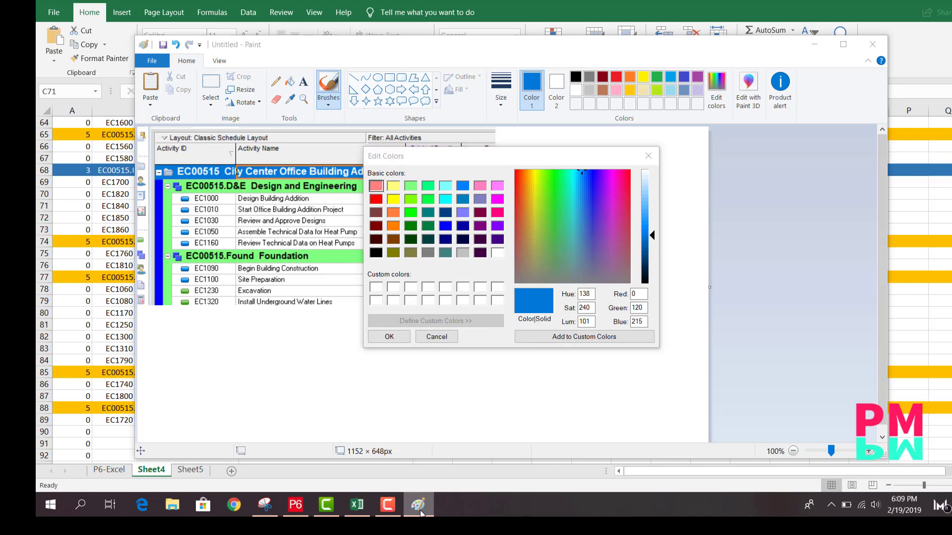
left_click(359, 506)
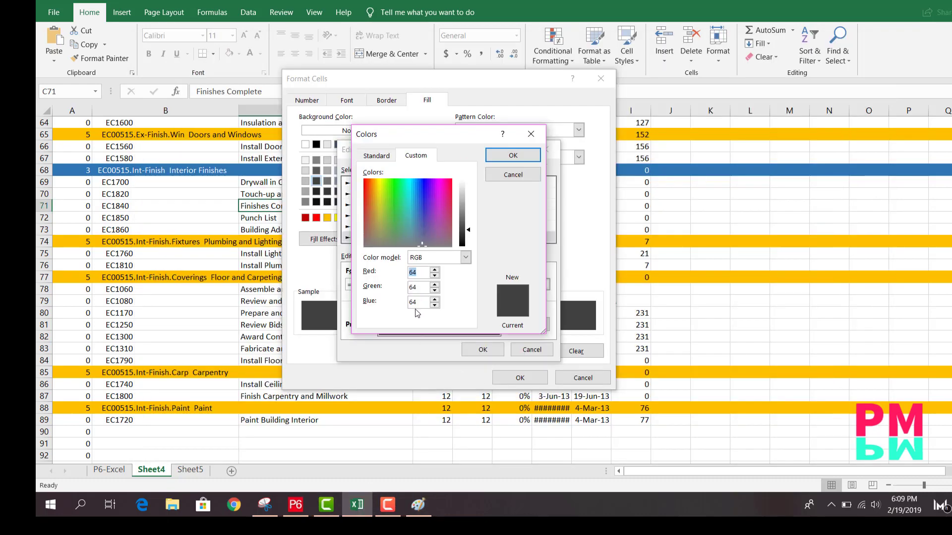
Step: Set the rule's fill colour to Red 0, Green 120, Blue 215 and confirm the edited formatting rule
type("0")
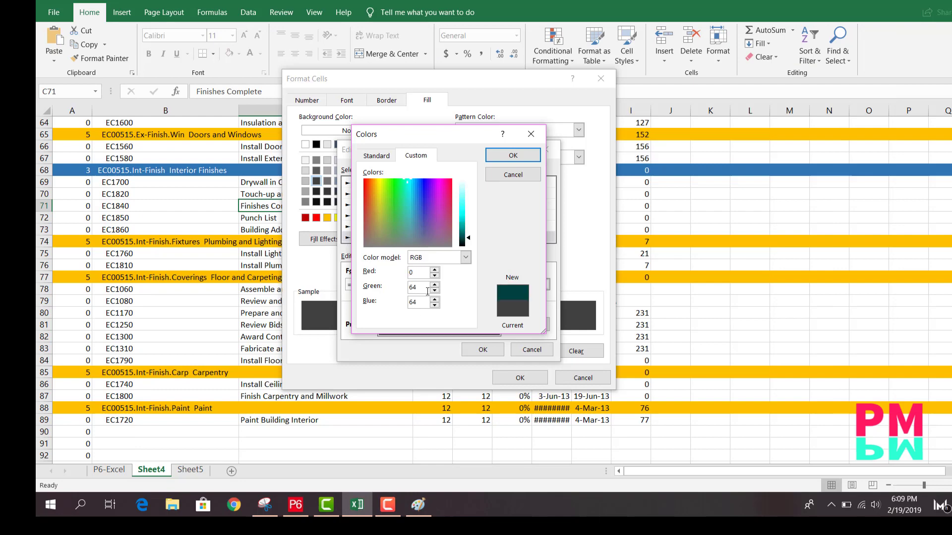
double_click(428, 292)
type("12")
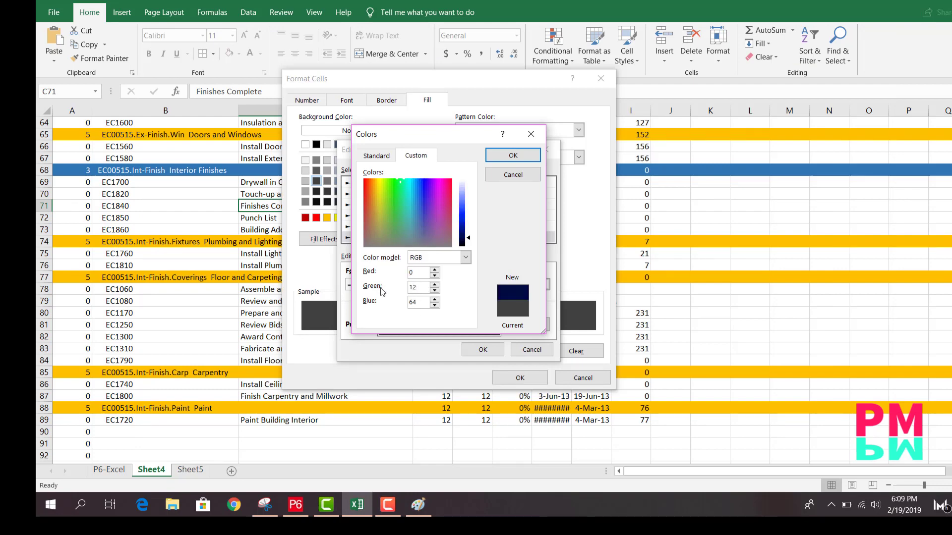
type("0")
double_click(413, 302)
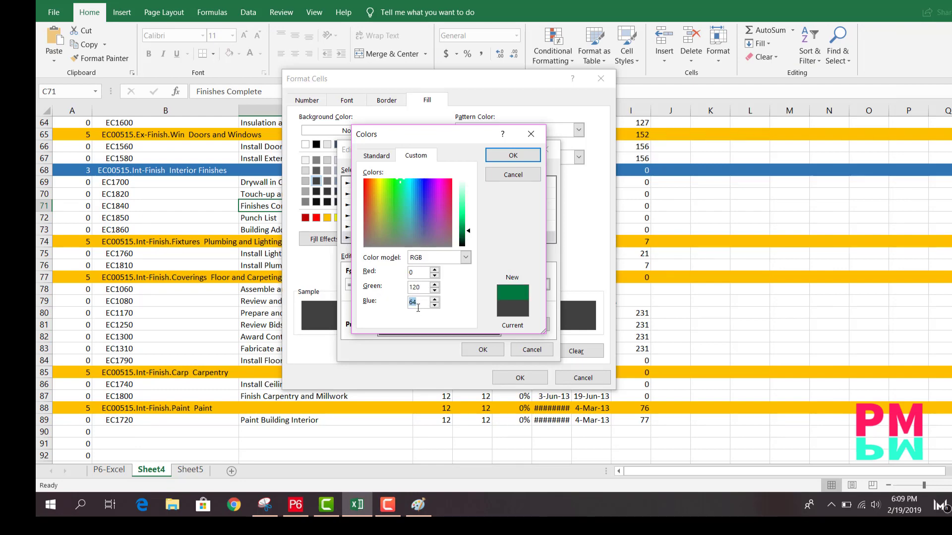
type("215")
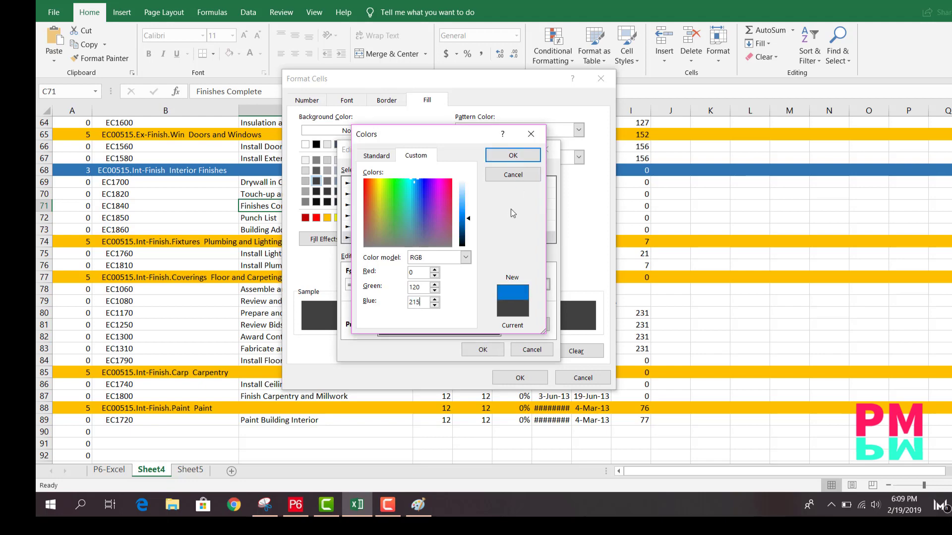
left_click(513, 155)
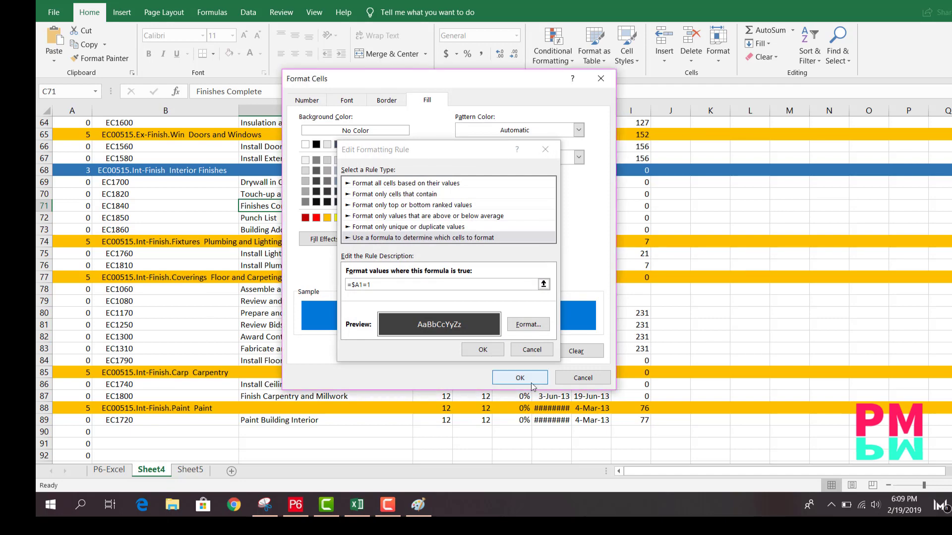
left_click(515, 378)
left_click(488, 353)
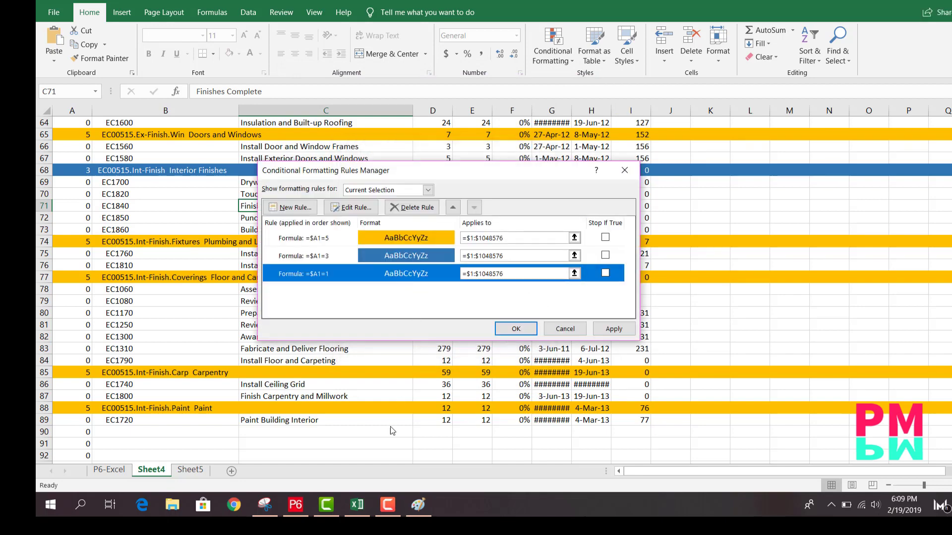
Step: Switch back to Paint's Edit Colors dialog beside the pasted P6 snip
left_click(417, 505)
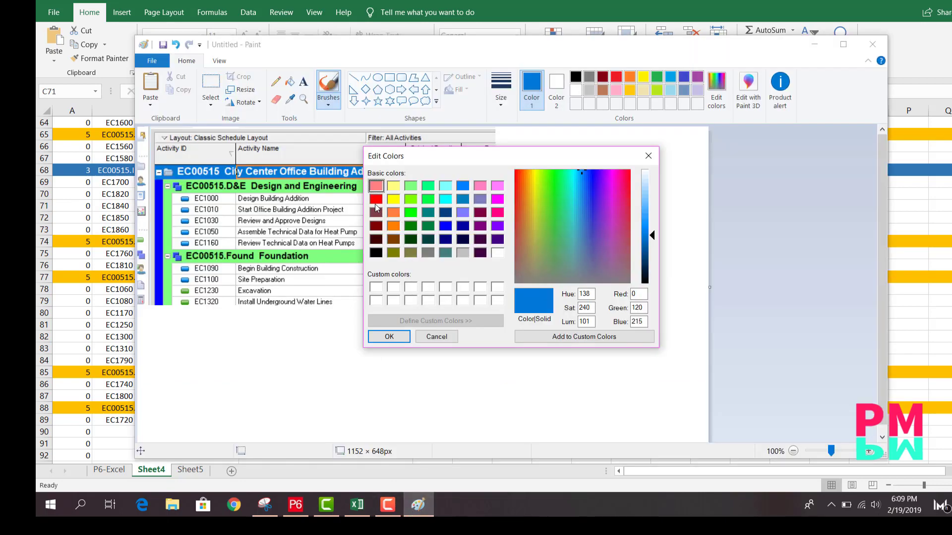